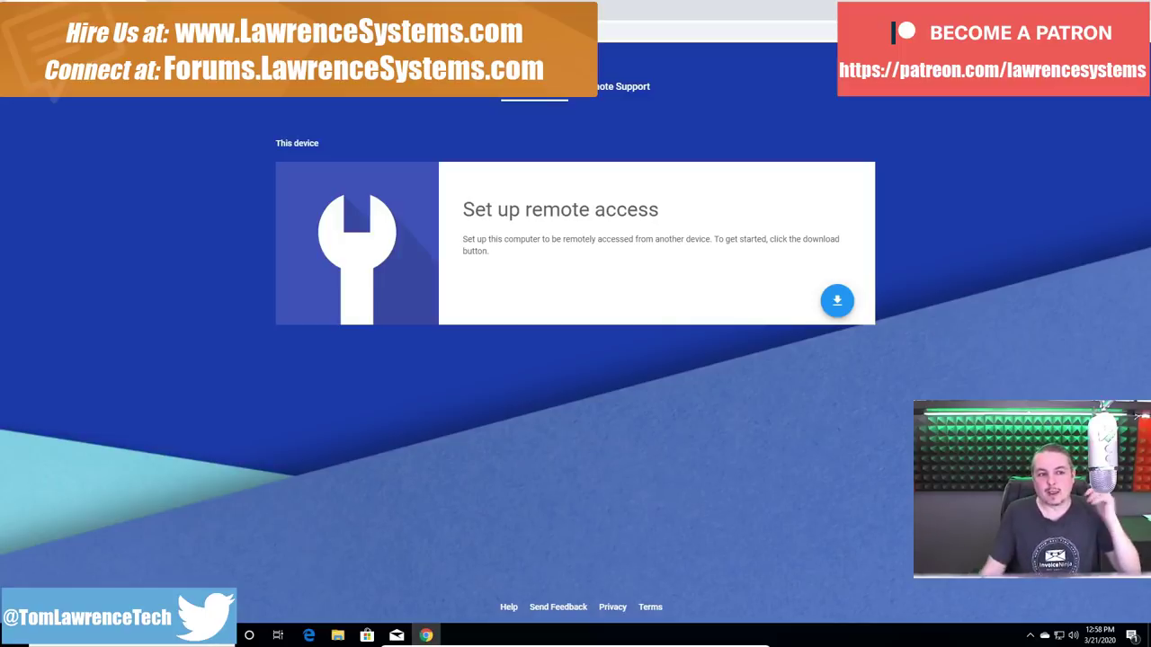
Switch Chrome Remote Desktop to the Remote Support page.
left_click(629, 88)
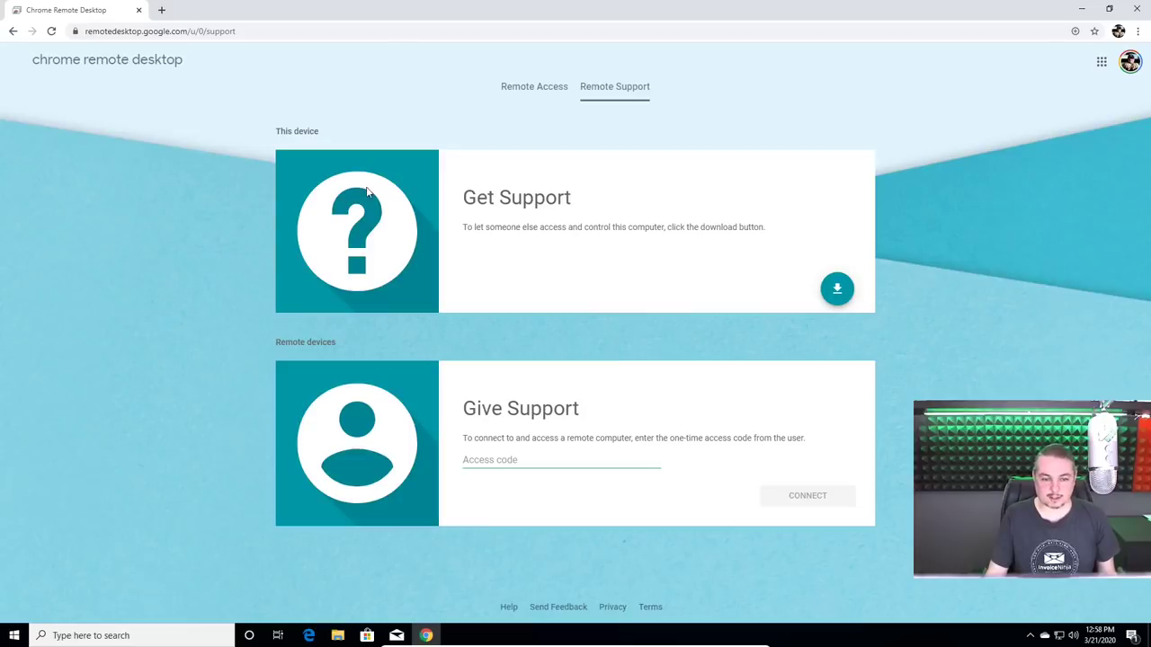
left_click(245, 31)
right_click(245, 31)
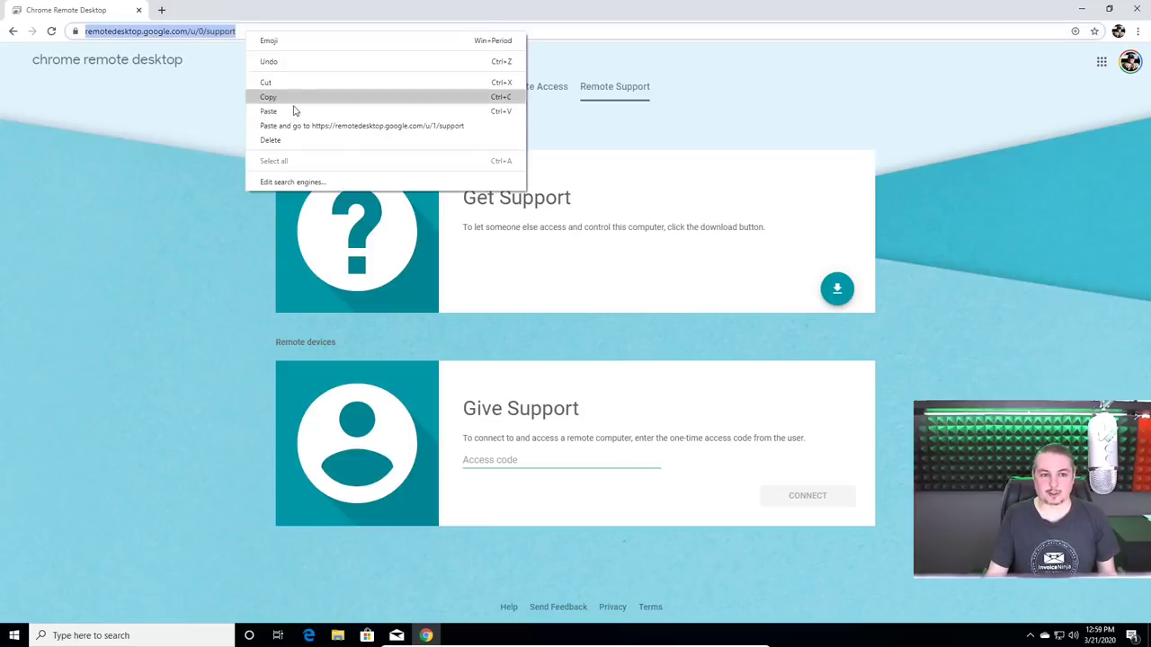
left_click(293, 100)
key("ctrl+shift+n")
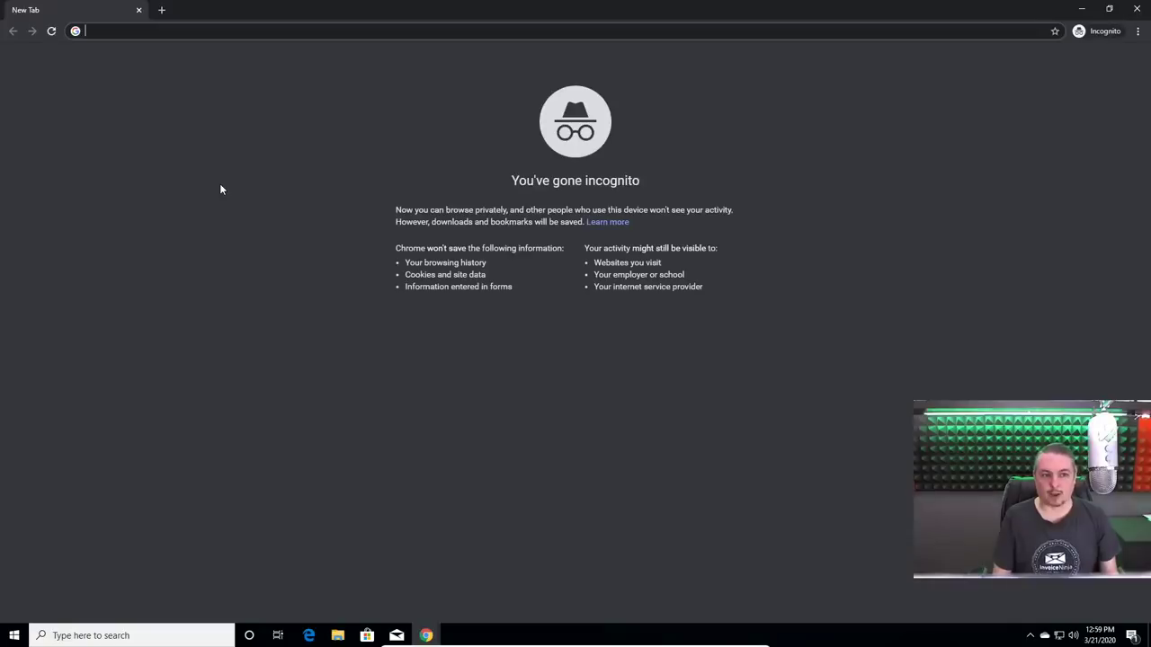
key("ctrl+v")
key("Return")
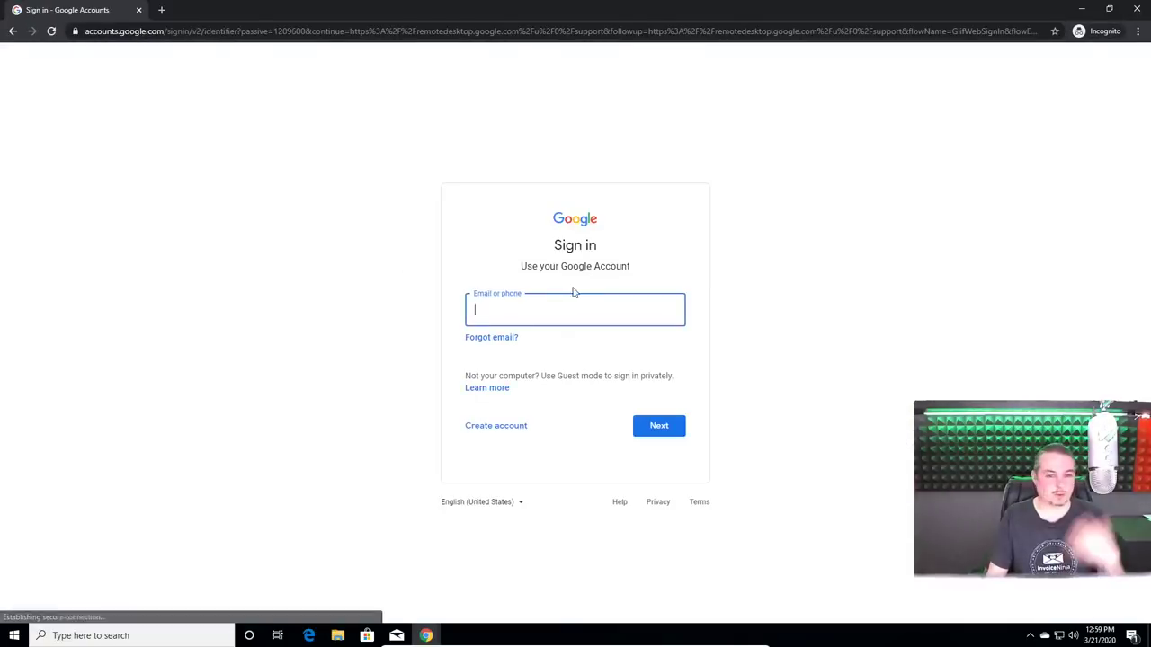
key("alt+Tab")
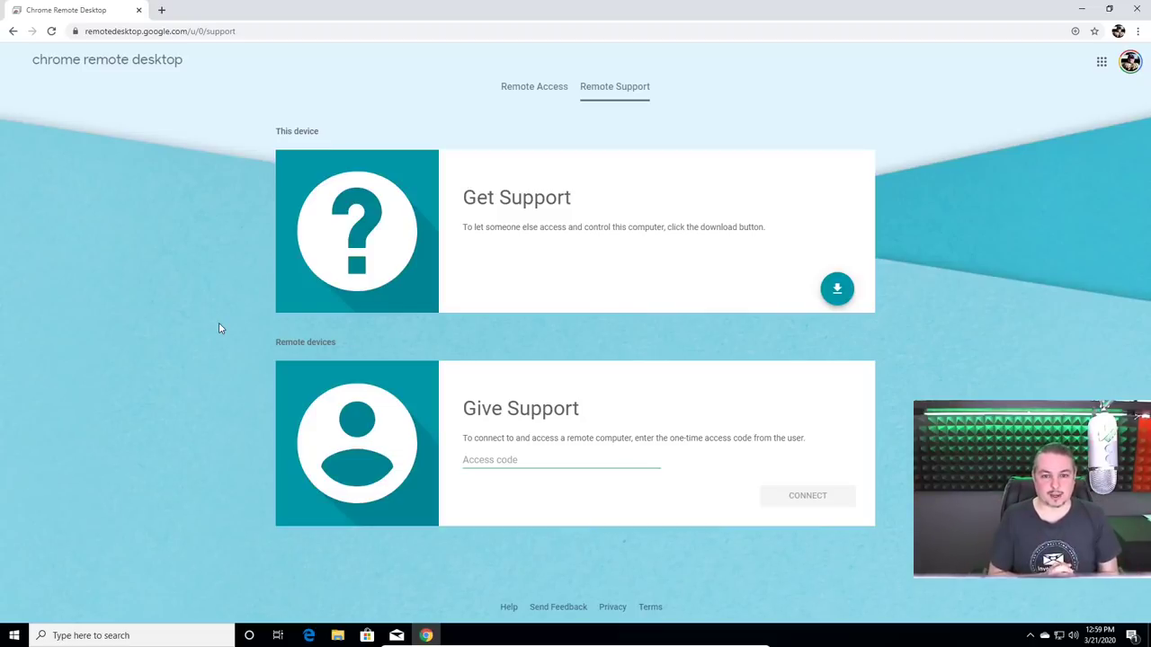
Add the Chrome Remote Desktop extension to Chrome via the download button.
left_click(537, 461)
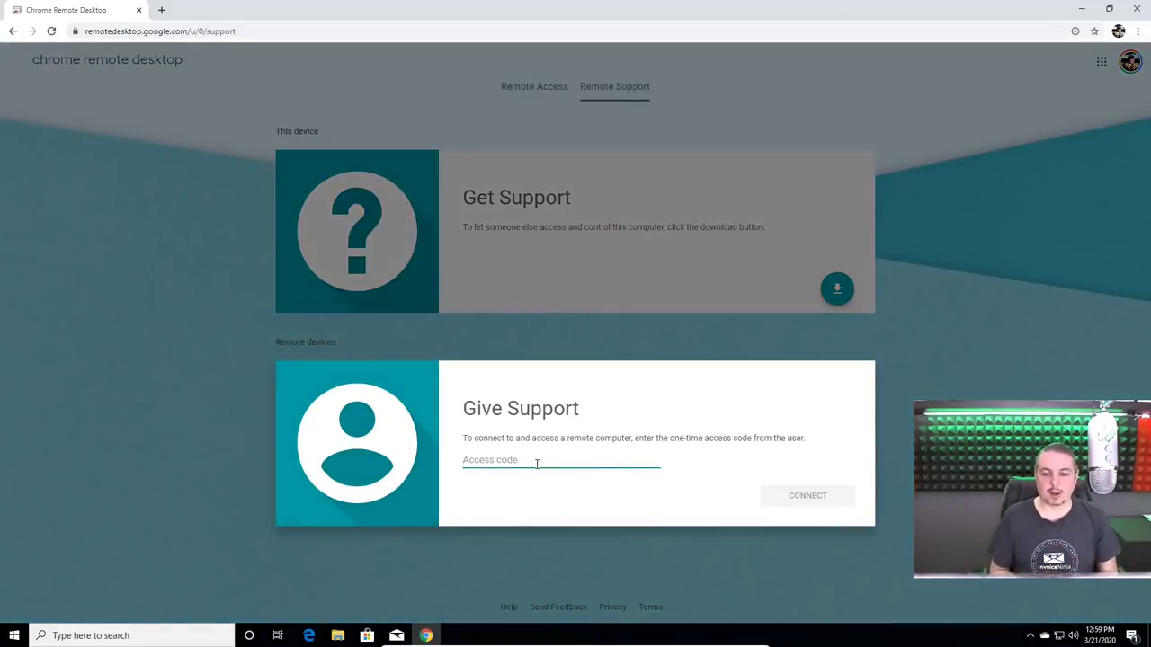
left_click(684, 227)
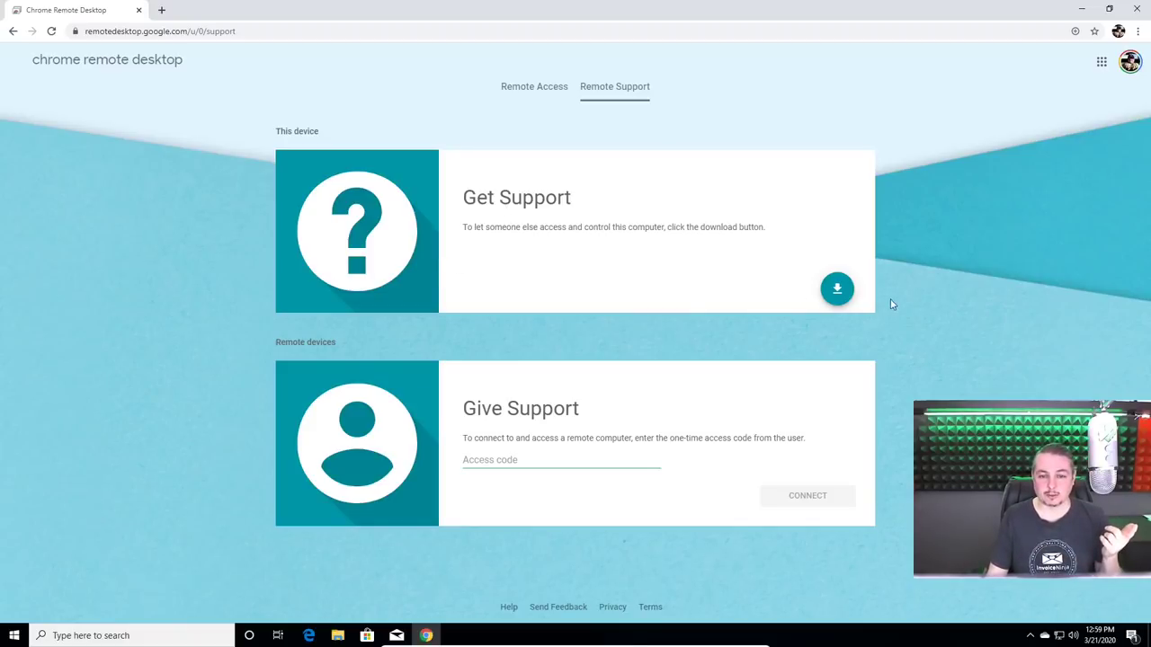
left_click(837, 288)
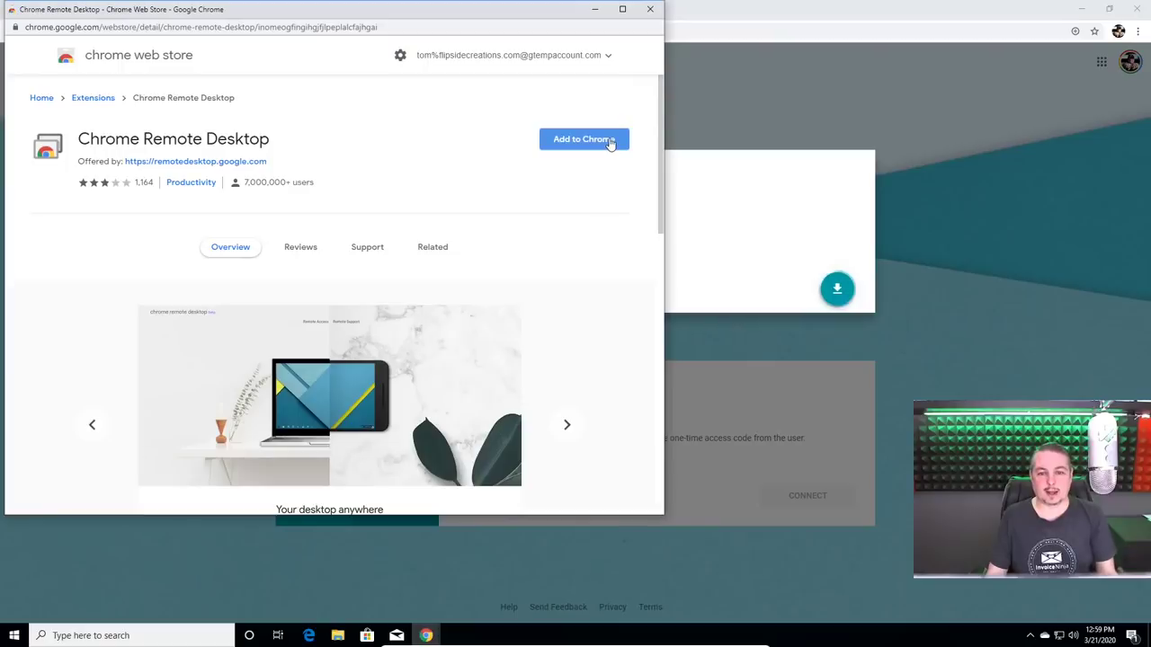
left_click(611, 141)
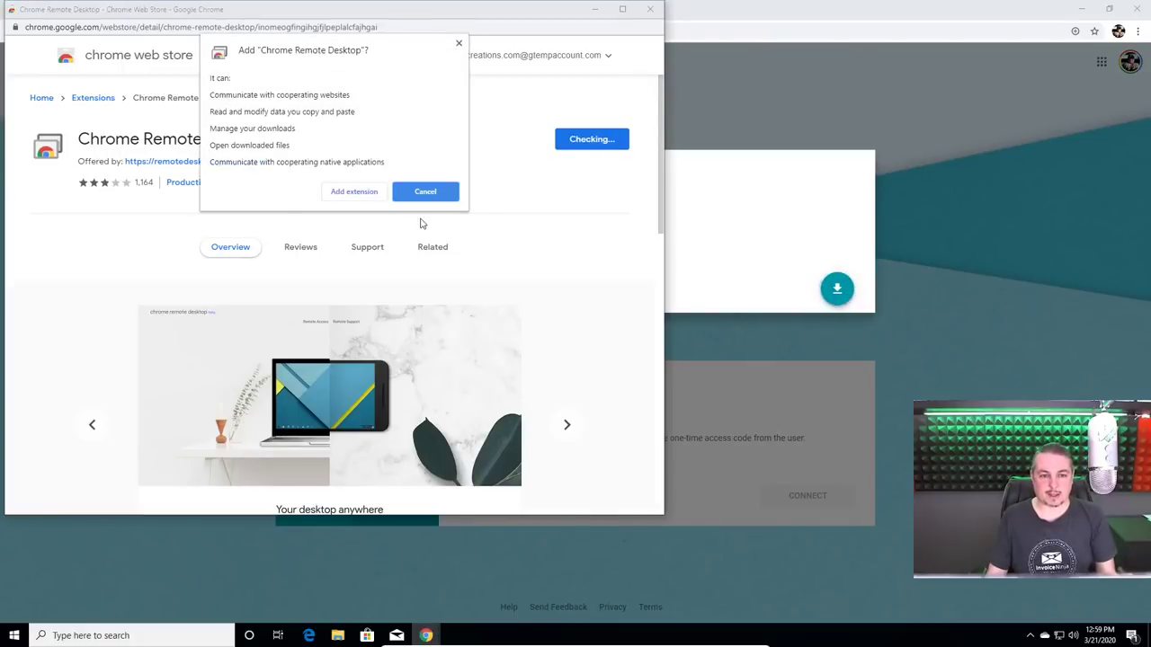
left_click(353, 192)
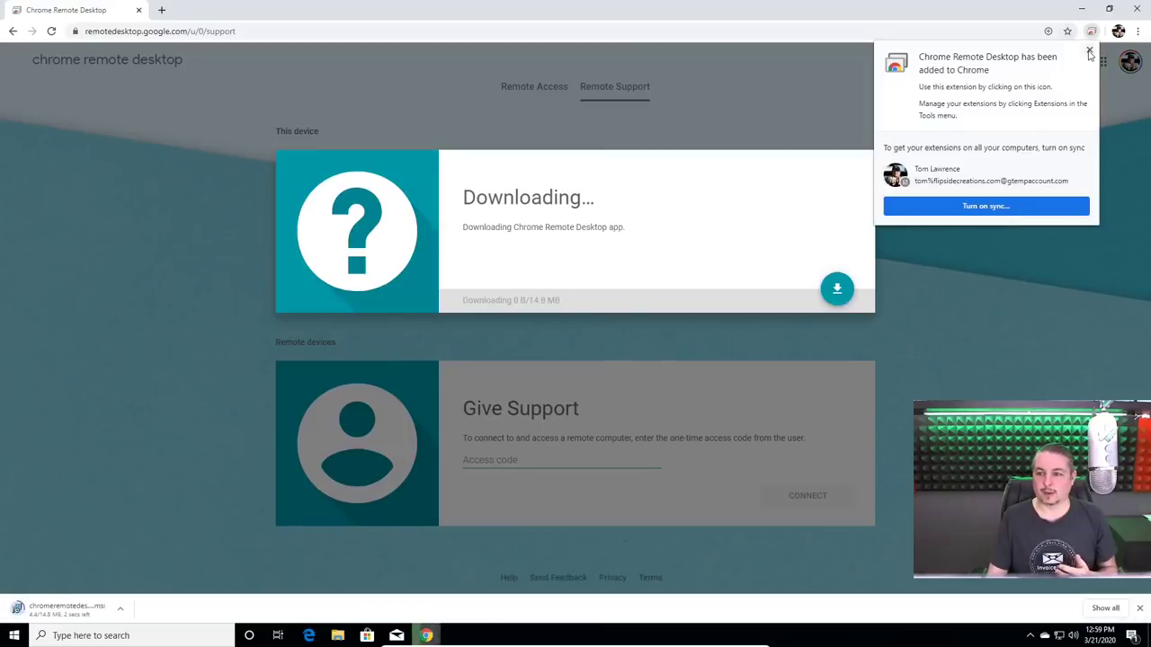
Run the downloaded host installer, approve UAC, and accept and install the host.
left_click(54, 609)
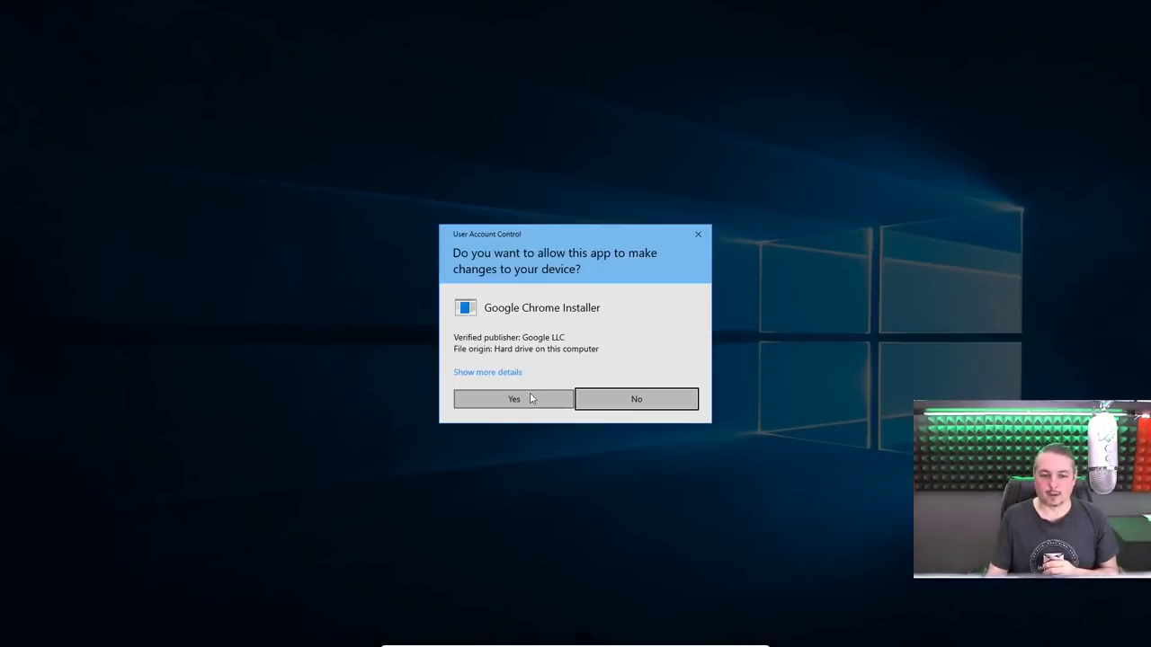
left_click(529, 397)
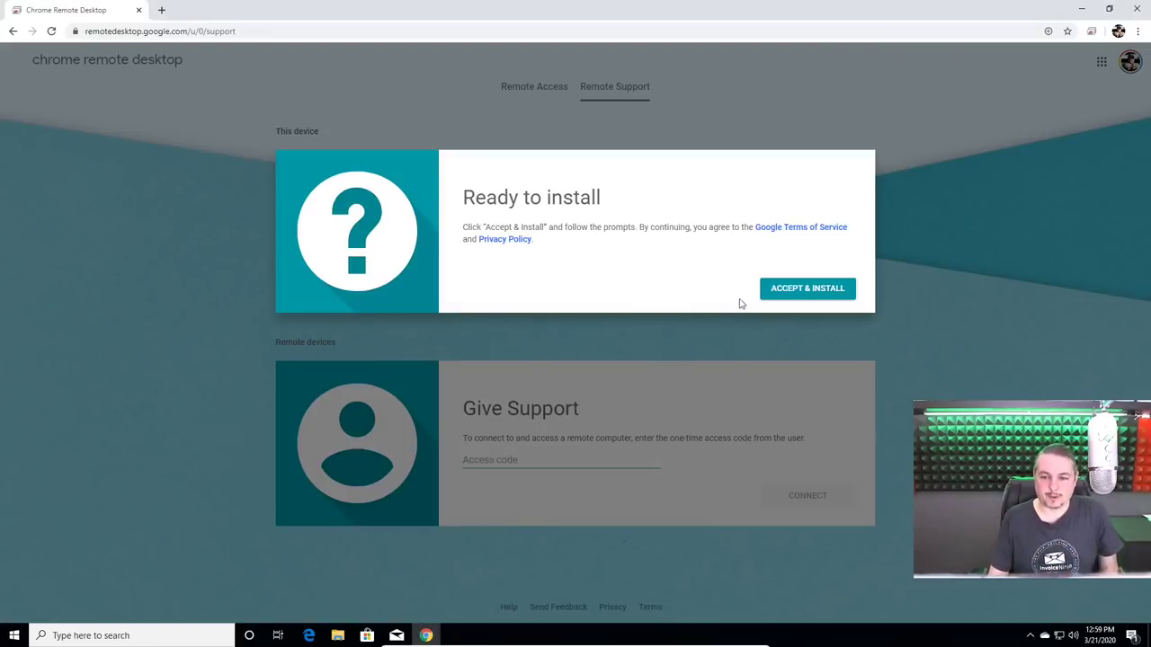
left_click(814, 288)
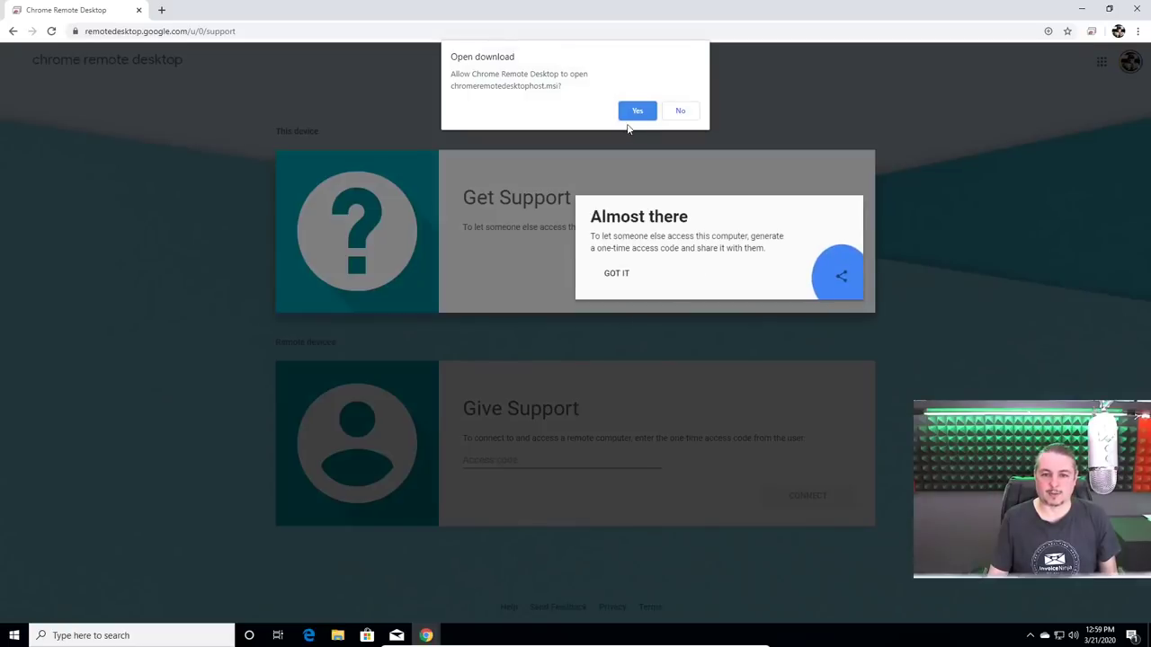
left_click(636, 113)
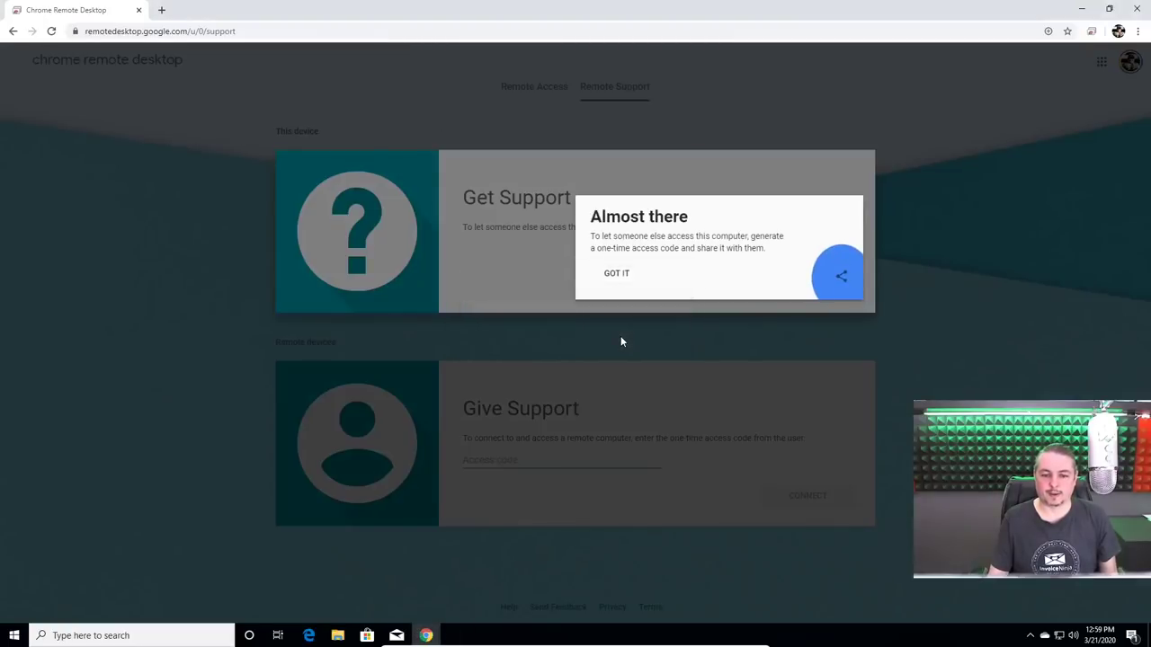
left_click(620, 275)
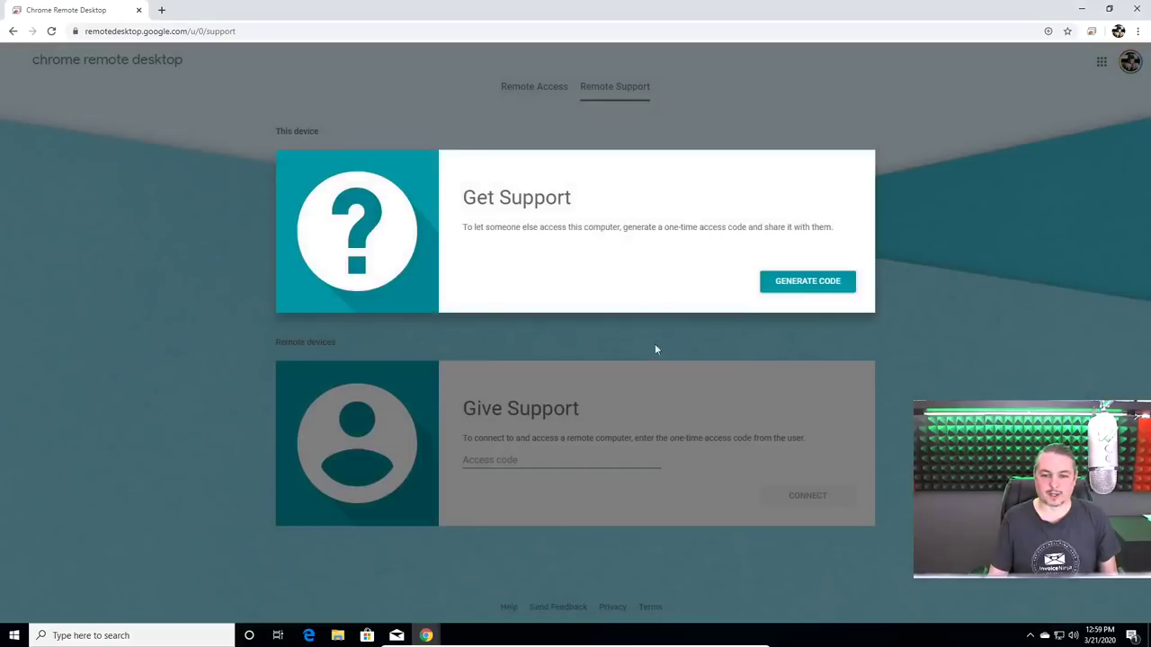
mouse_move(426, 636)
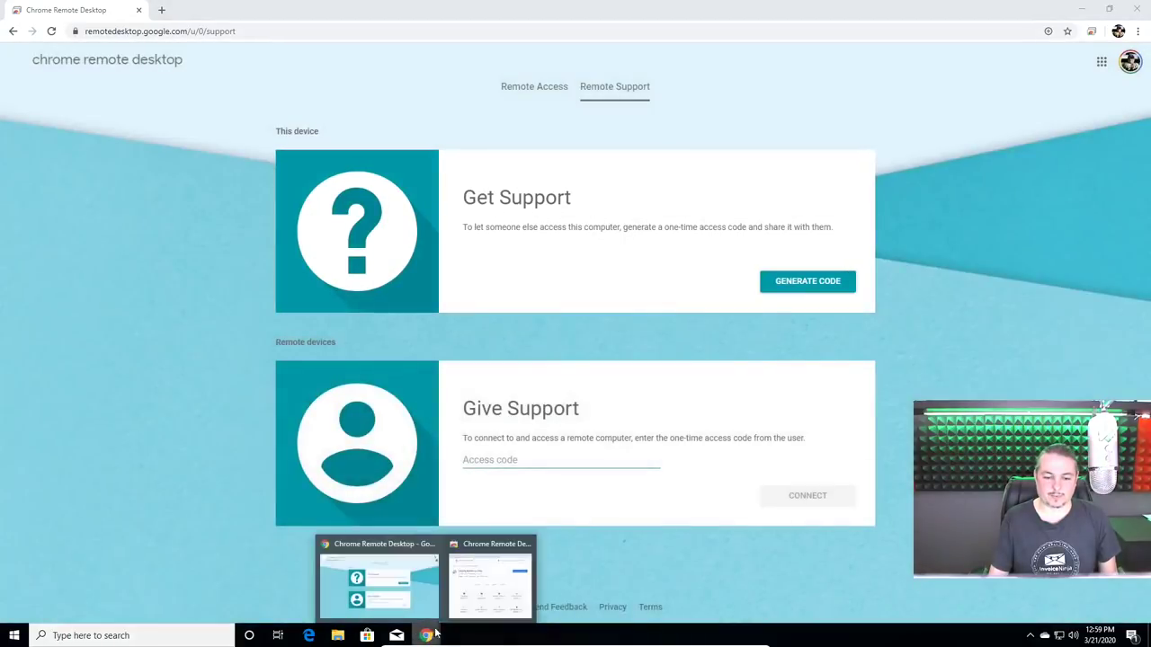
Close the Web Store window, then generate and copy a one-time access code.
left_click(457, 598)
left_click(650, 9)
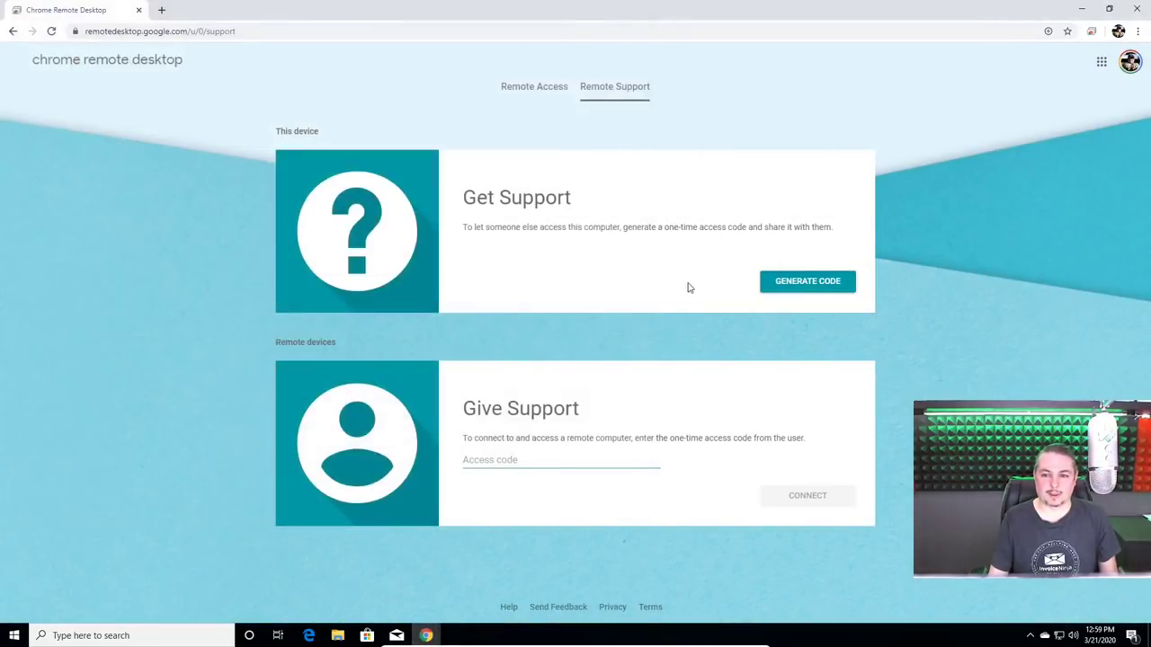
left_click(825, 289)
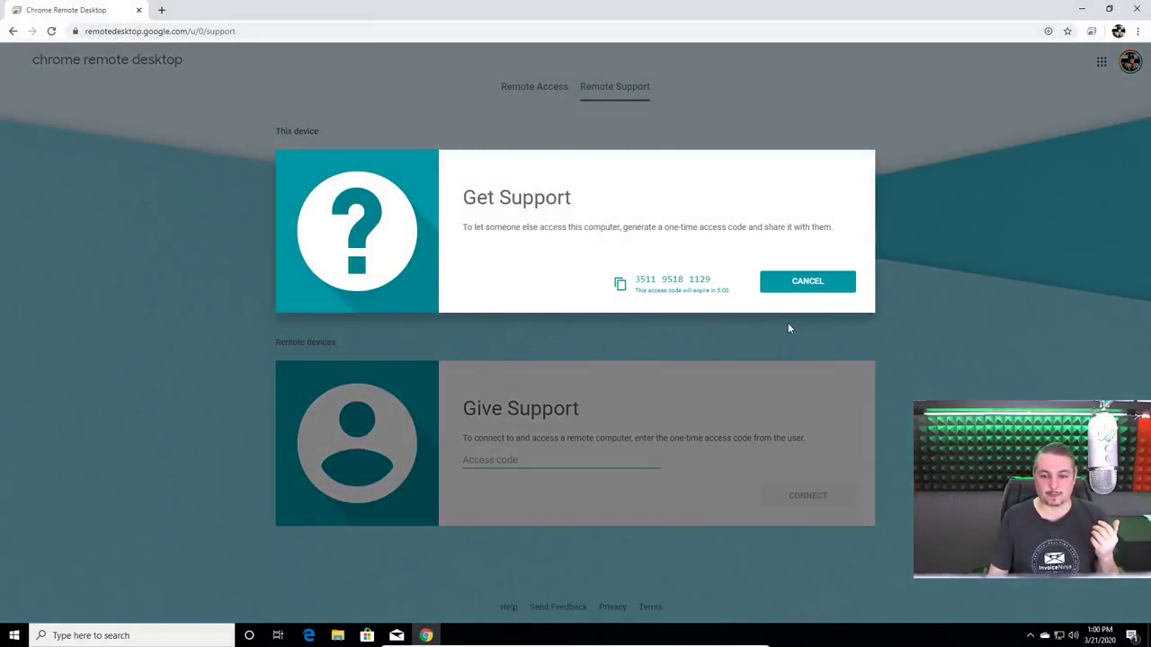
left_click(620, 283)
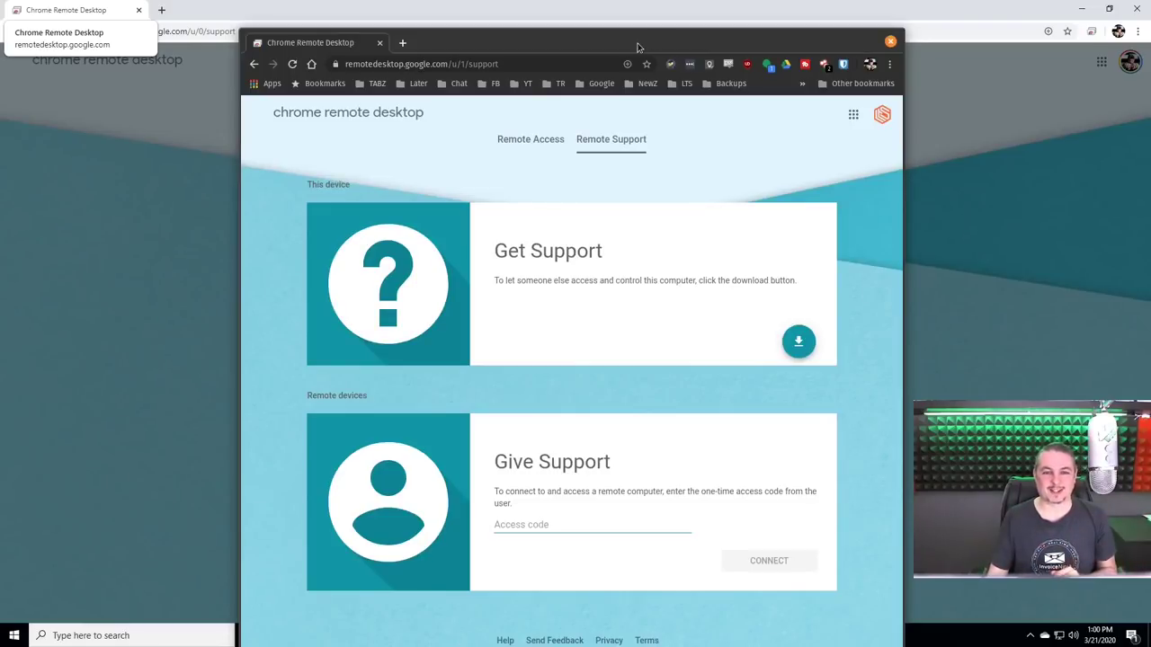
Paste the copied access code into the second browser and connect.
left_click(586, 522)
key("ctrl+v")
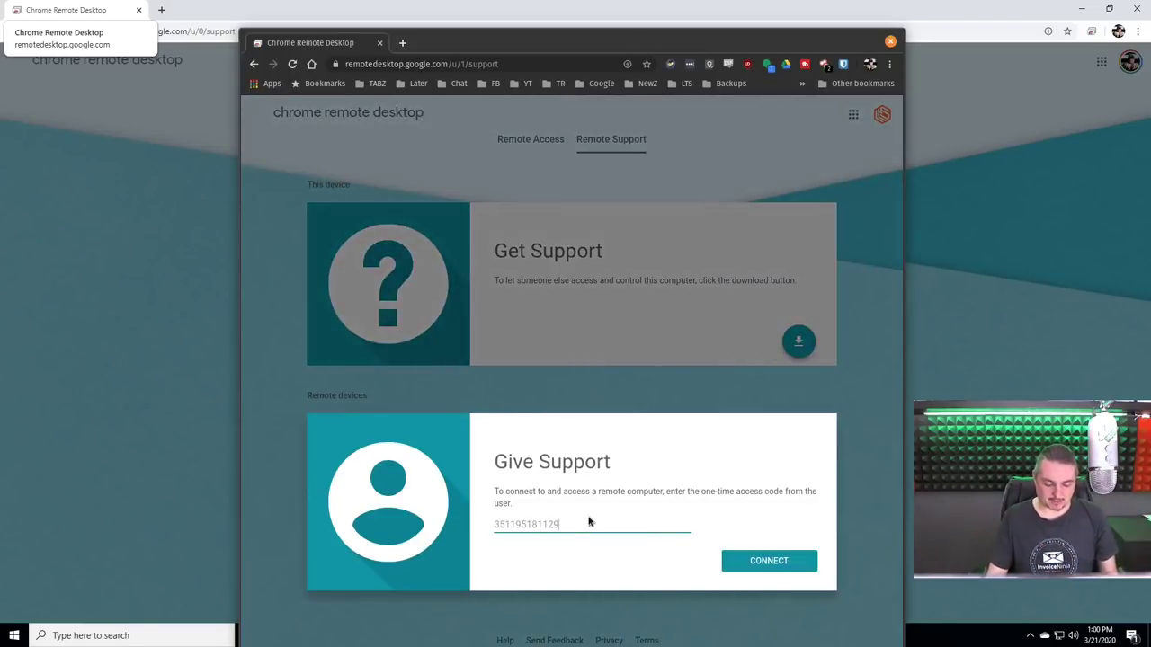
left_click(790, 565)
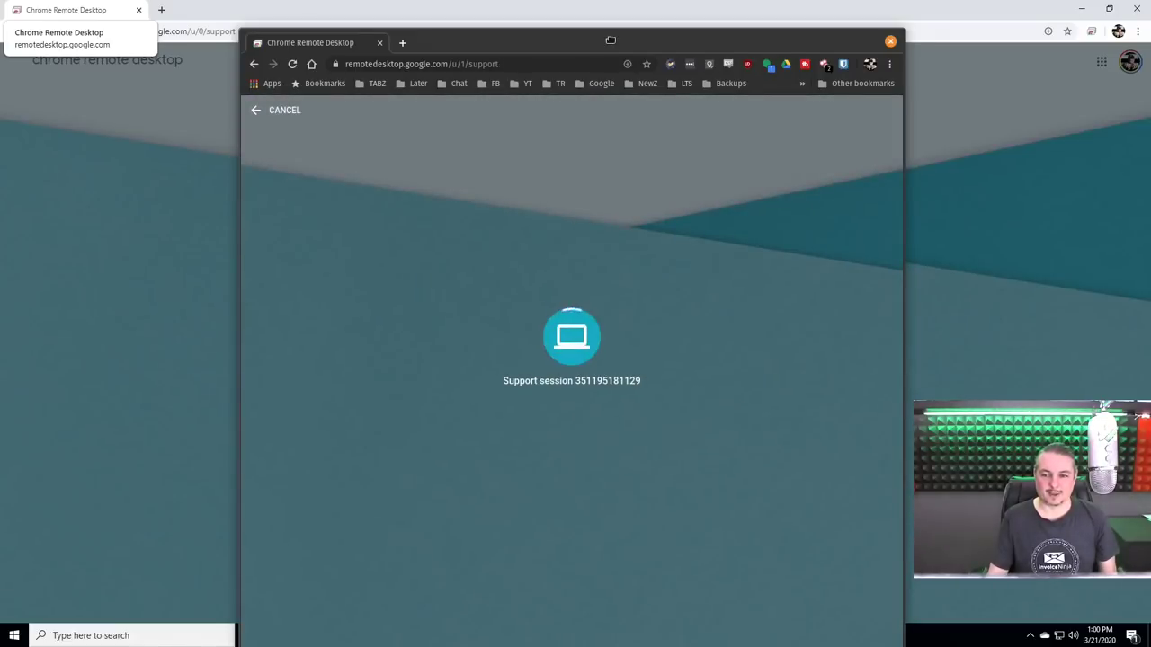
Move the windows aside and Share this computer with the helper.
mouse_move(611, 44)
left_mouse_down()
mouse_move(526, 51)
mouse_move(542, 13)
left_mouse_up()
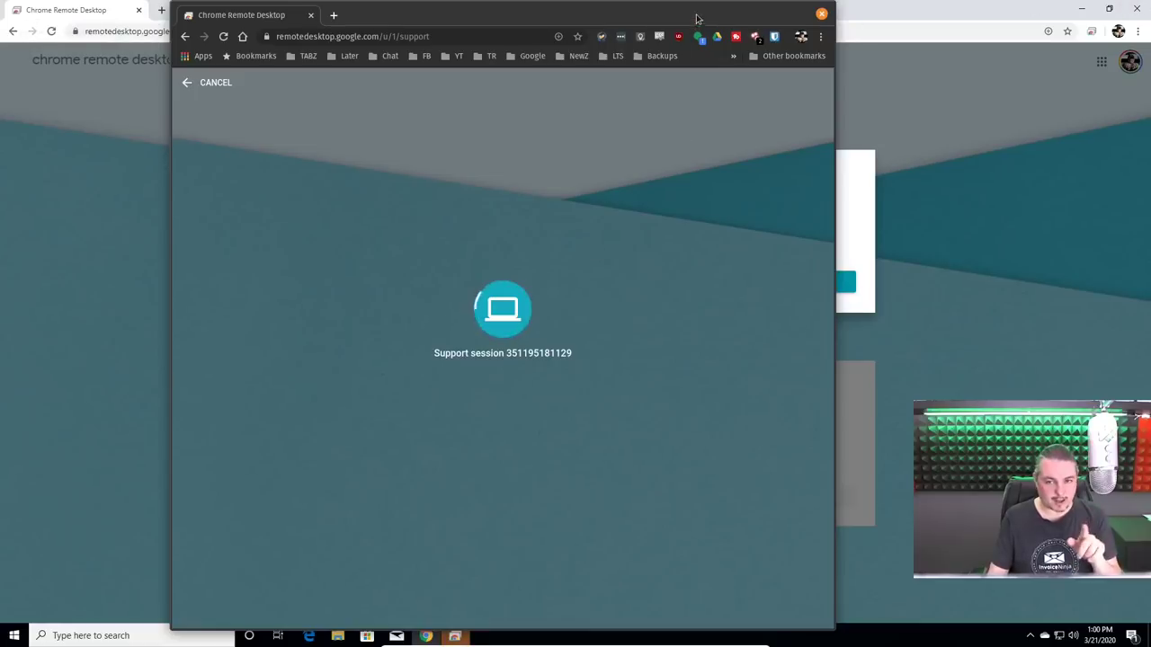
left_click_drag(656, 14, 0, 83)
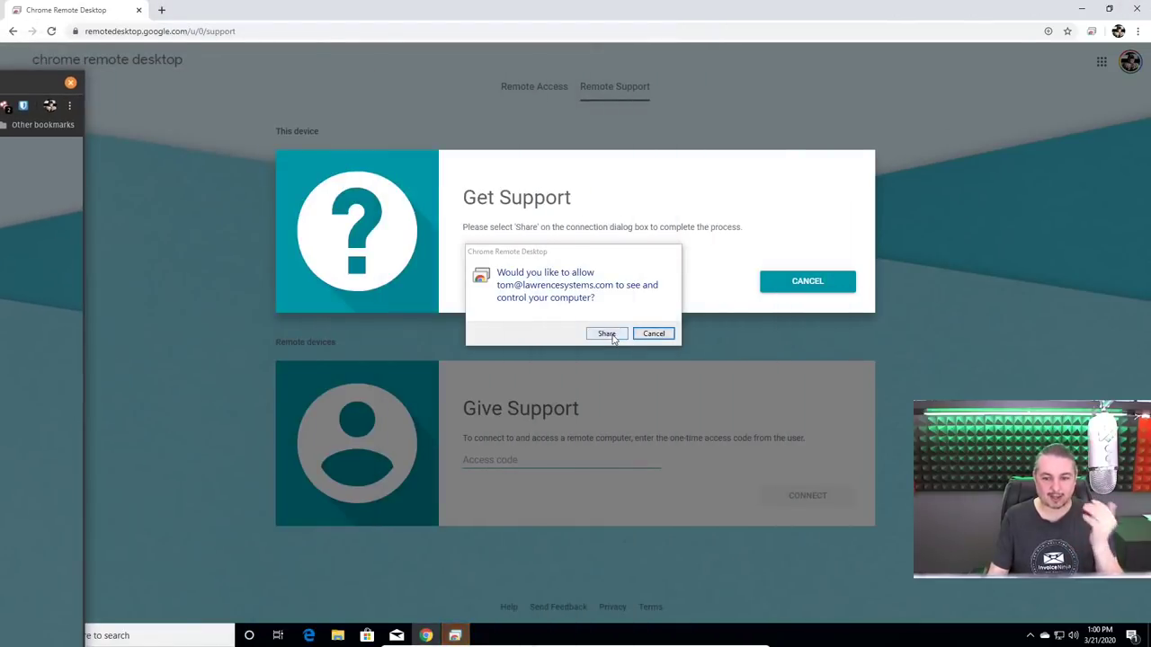
left_click(607, 334)
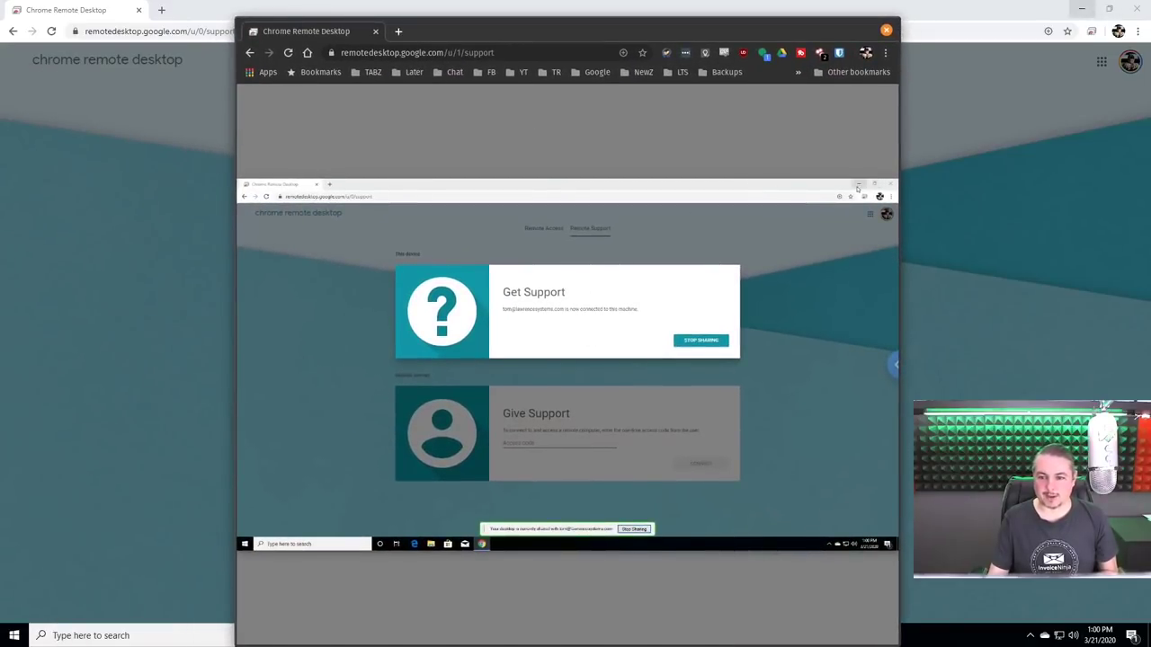
Drag the Recycle Bin around the shared desktop and back to the top-left corner.
left_click(858, 186)
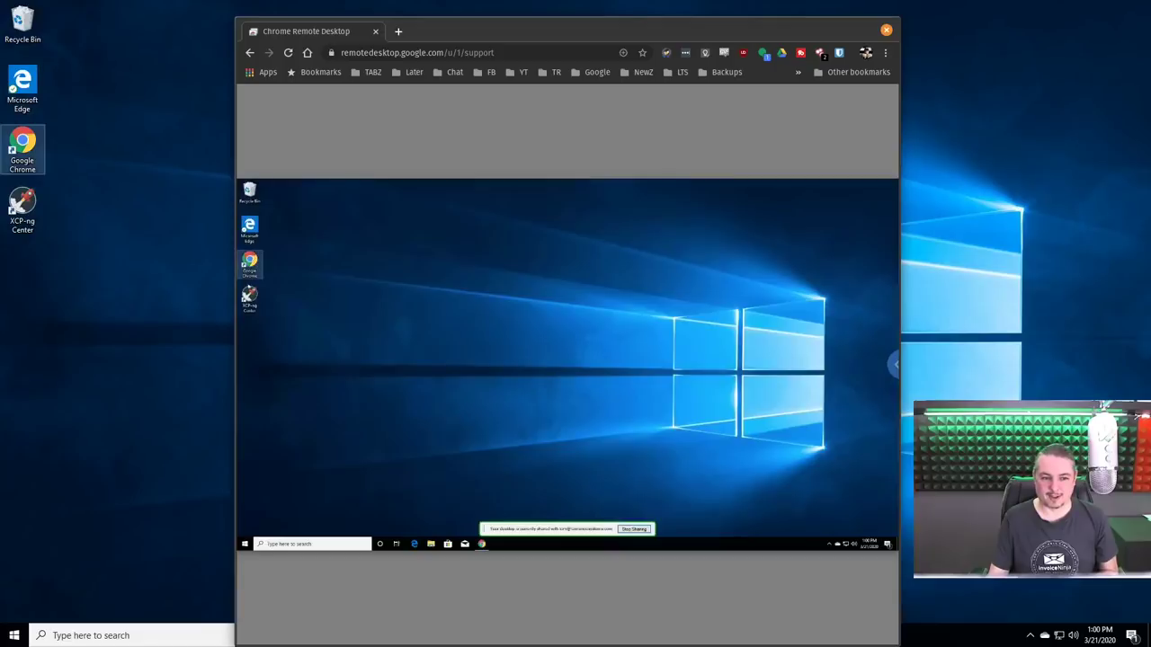
left_click(22, 209)
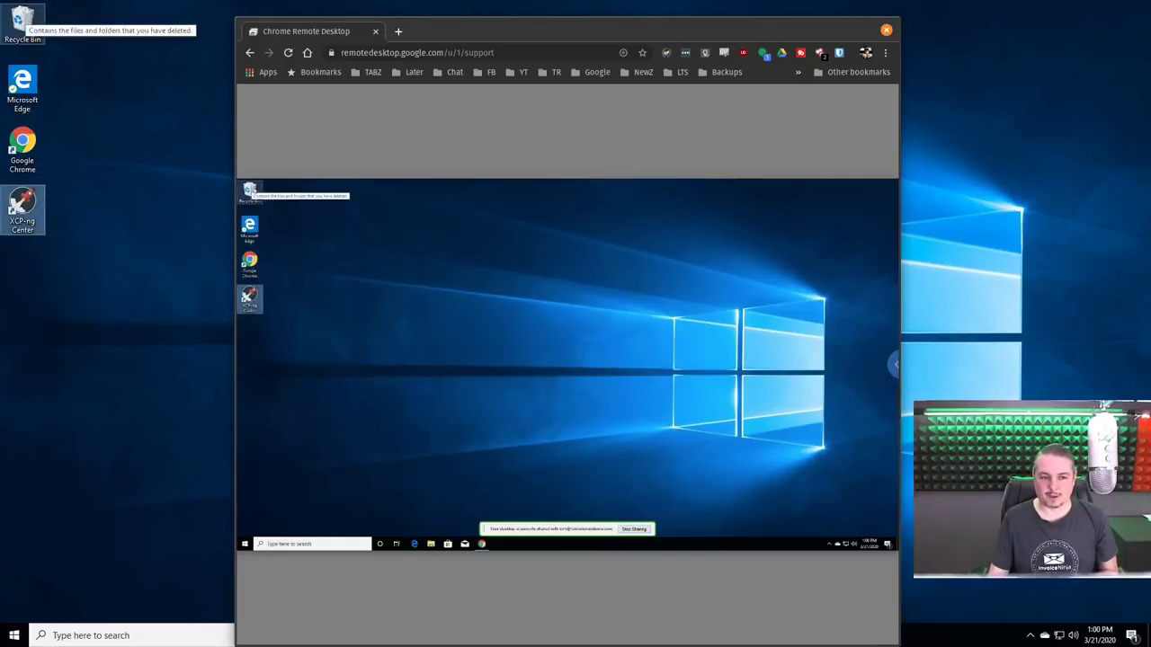
left_click_drag(24, 36, 205, 447)
left_click_drag(511, 30, 1150, 46)
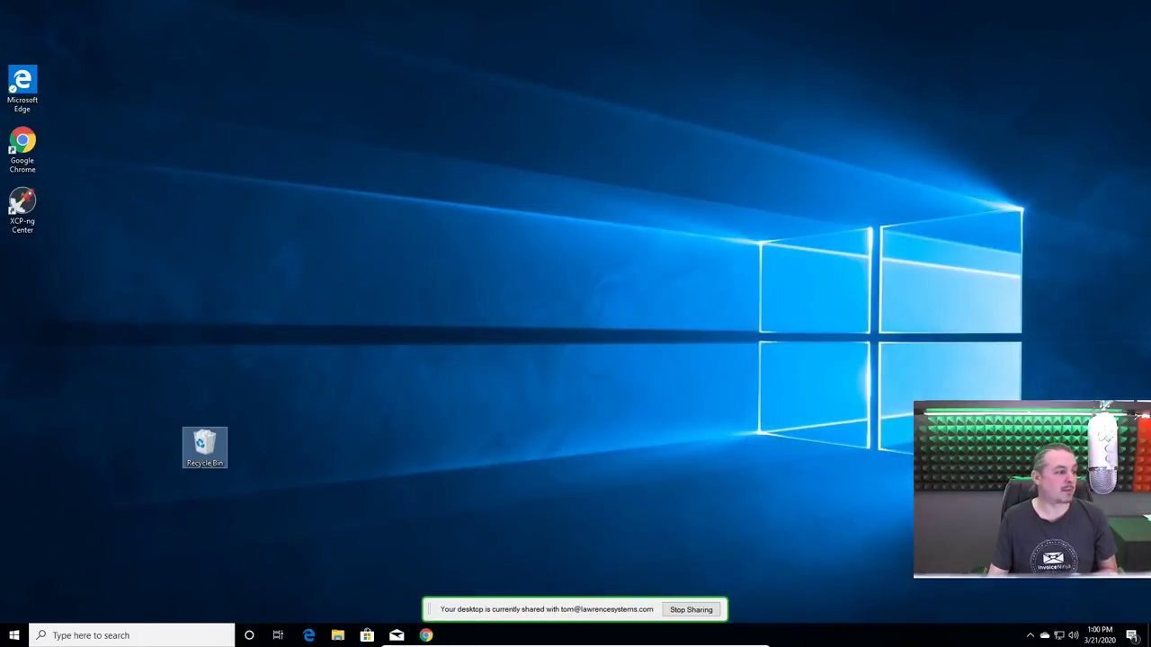
mouse_move(205, 446)
left_mouse_down()
mouse_move(617, 103)
mouse_move(615, 144)
left_mouse_up()
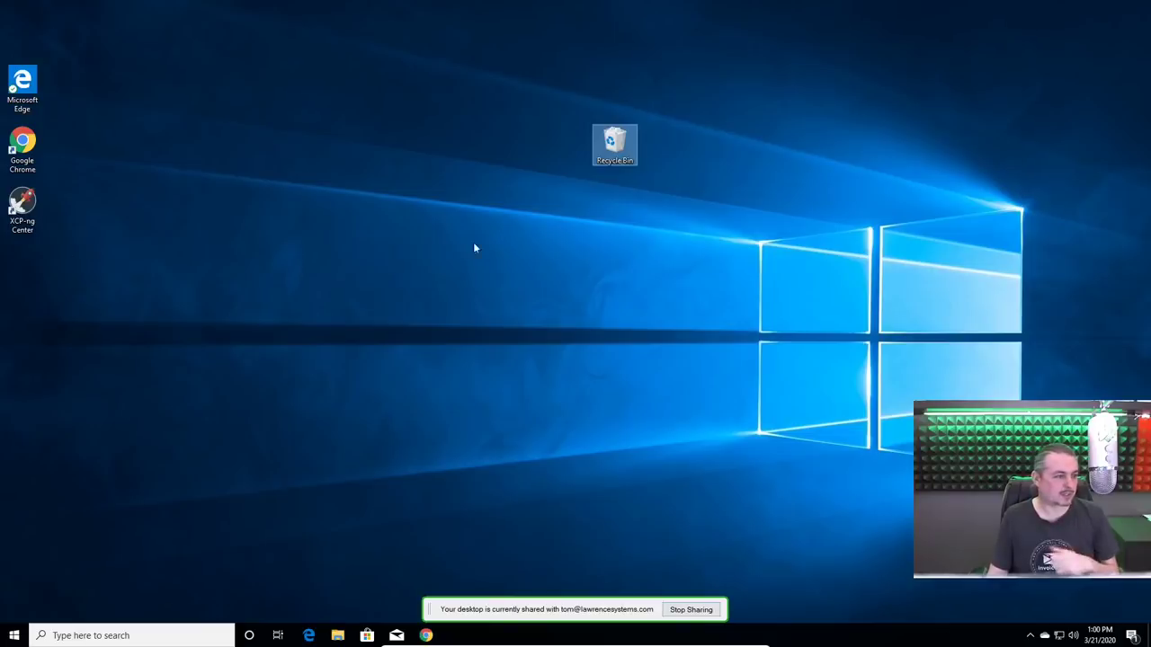
left_click_drag(602, 159, 131, 273)
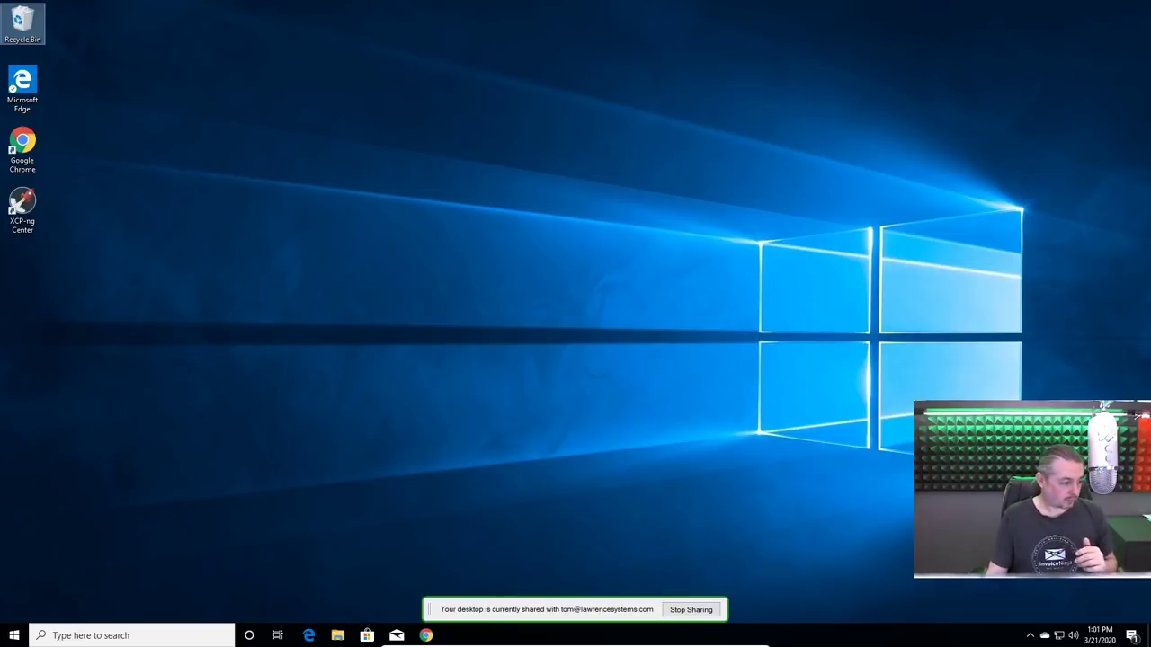
Open File Explorer on Quick access and maximize the remote viewer window.
left_click(337, 636)
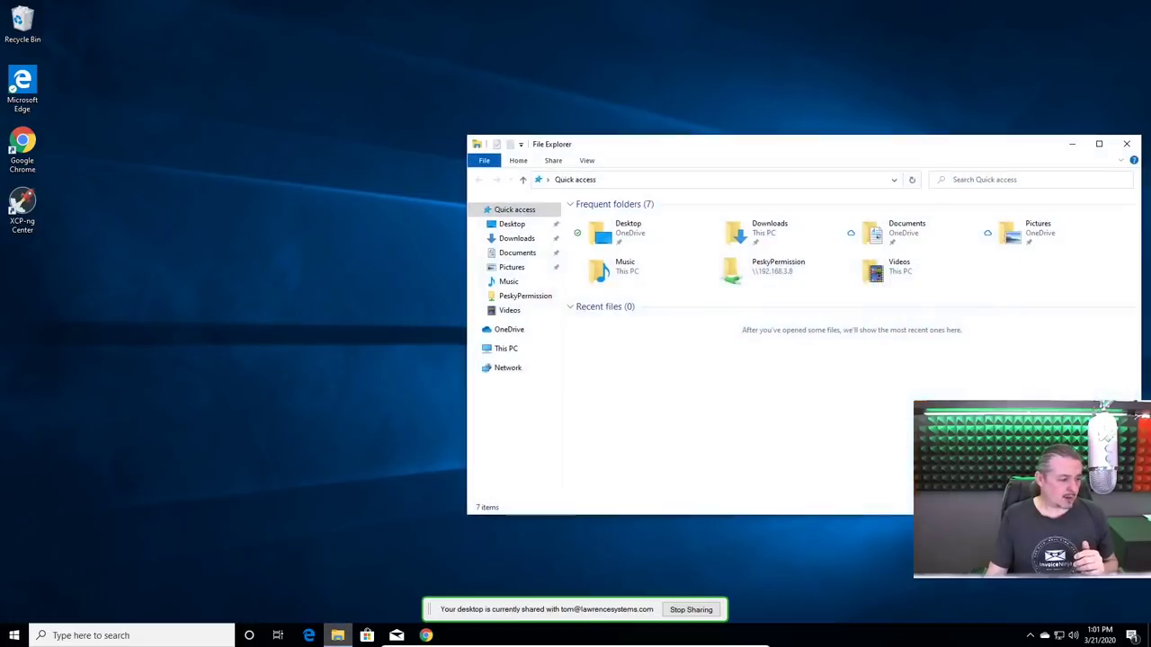
left_click_drag(971, 146, 727, 96)
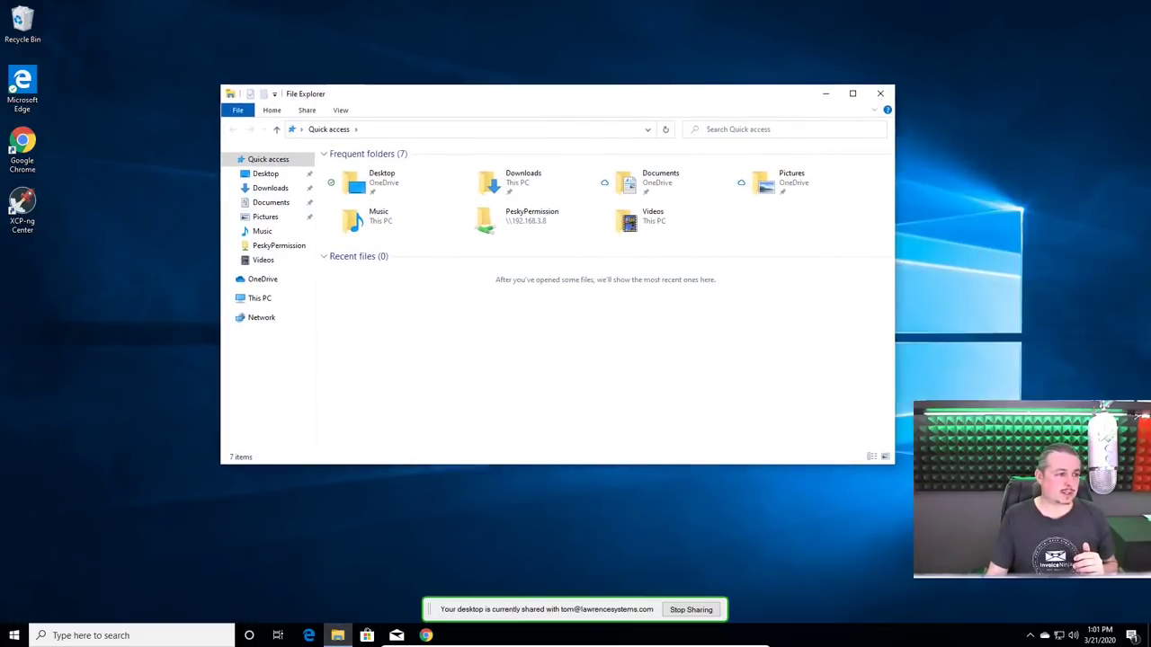
key("alt+Tab")
left_click_drag(632, 74, 886, 47)
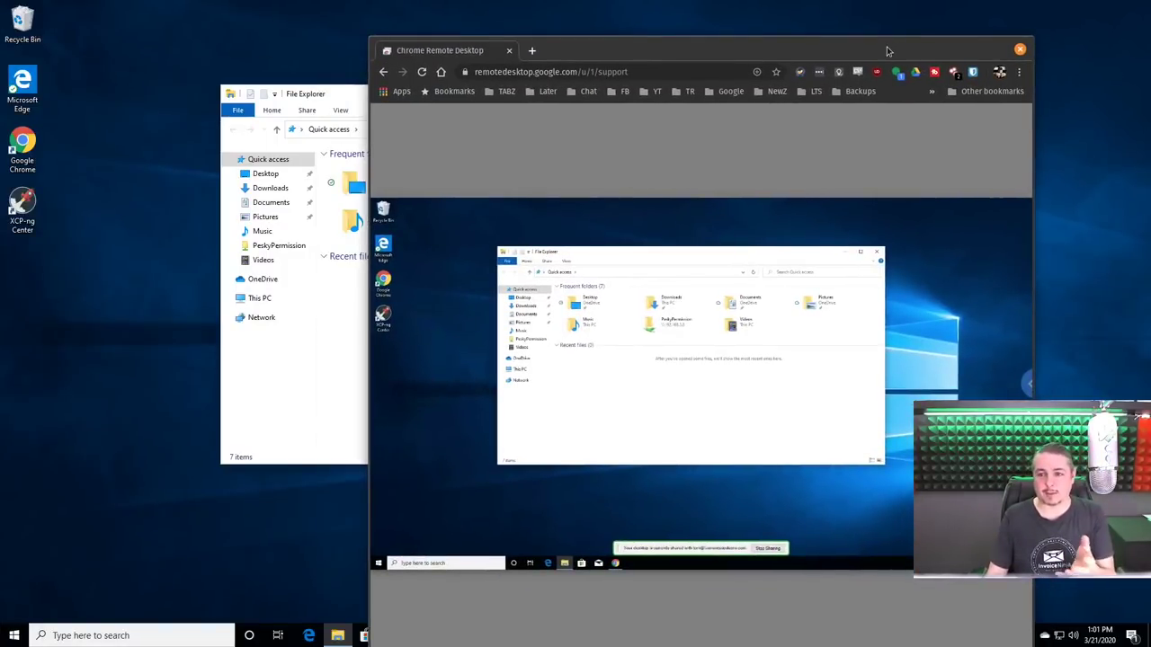
double_click(886, 46)
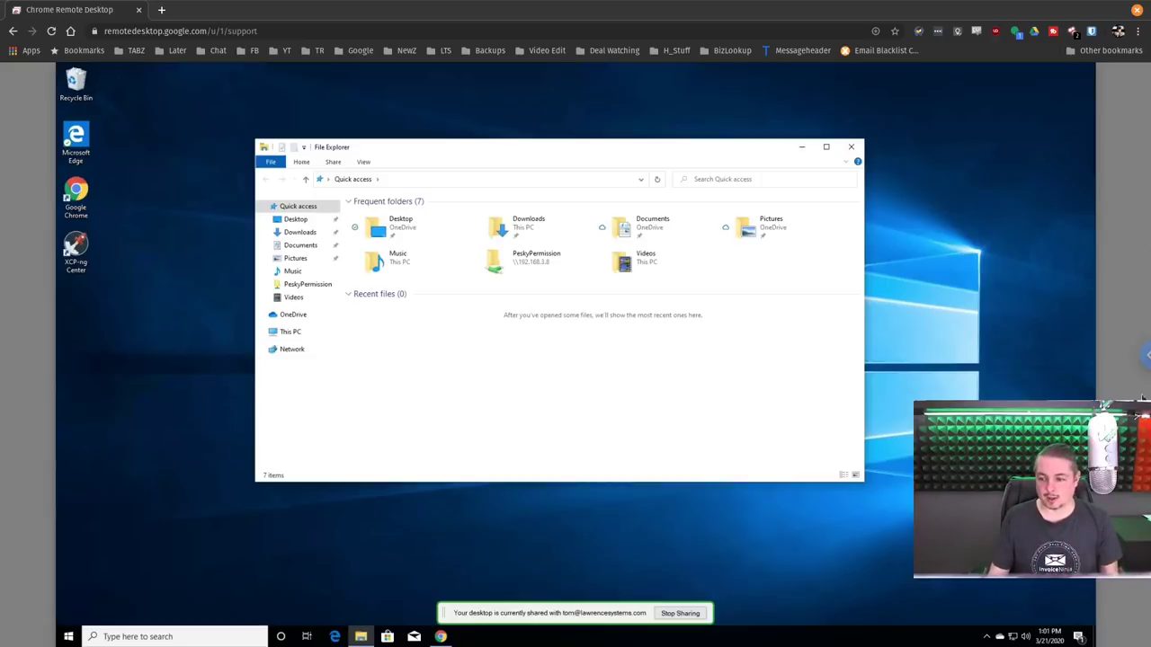
Open the session options side panel from the blue tab on the right edge.
left_click(1142, 355)
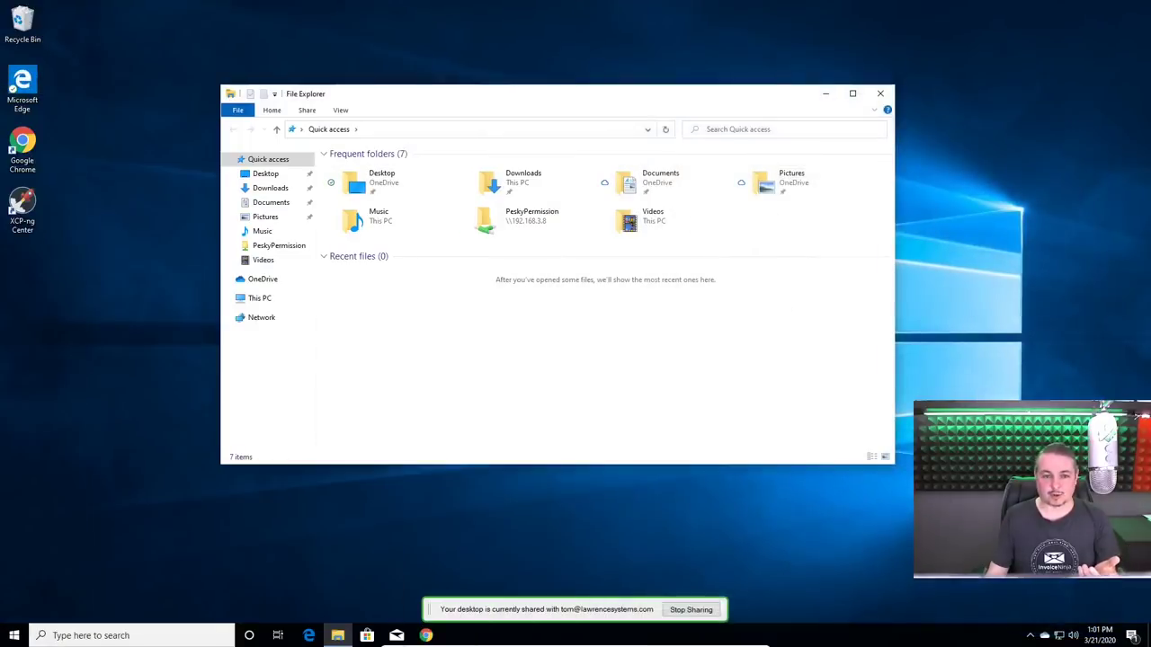
Close the remote viewer window and stop sharing the desktop.
mouse_move(2, 44)
left_mouse_down()
mouse_move(812, 44)
mouse_move(789, 37)
left_mouse_up()
left_click(626, 122)
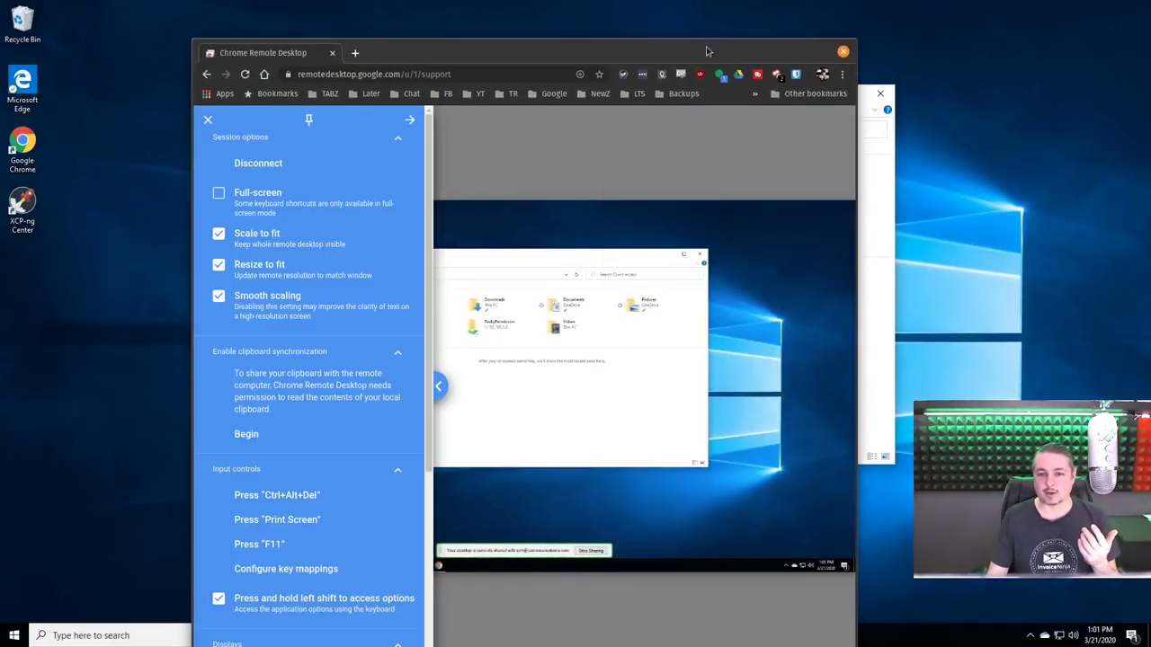
left_click(842, 52)
left_click(692, 609)
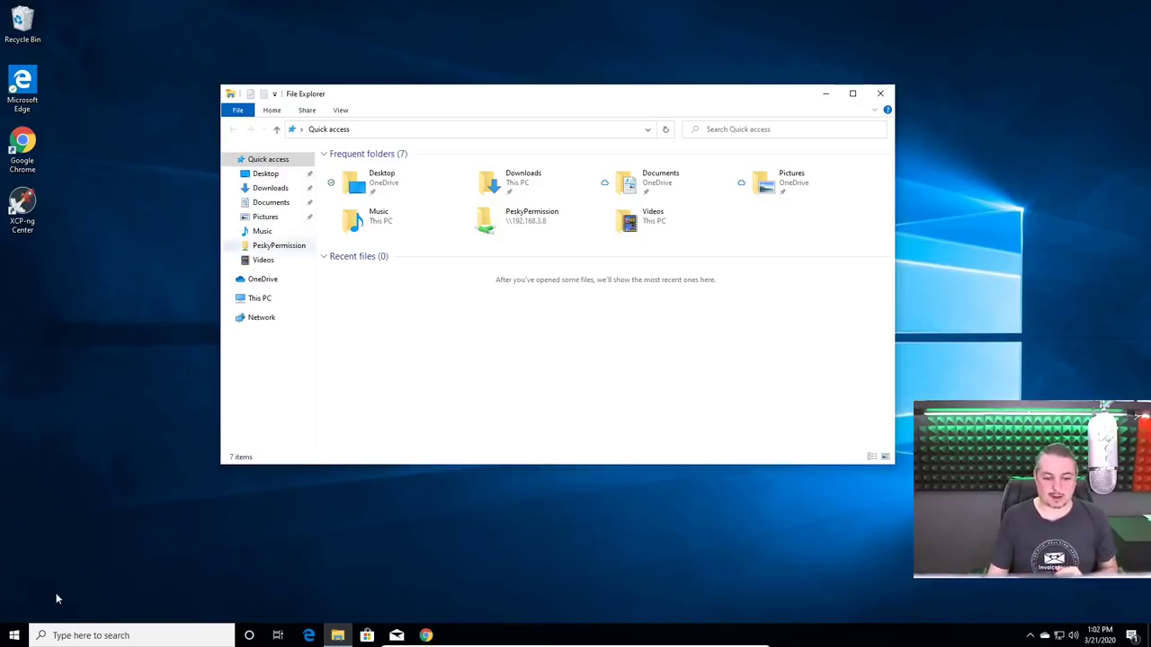
Turn on Remote Access and name this computer 'Toms Virtual YouTube Demo'.
left_click(427, 635)
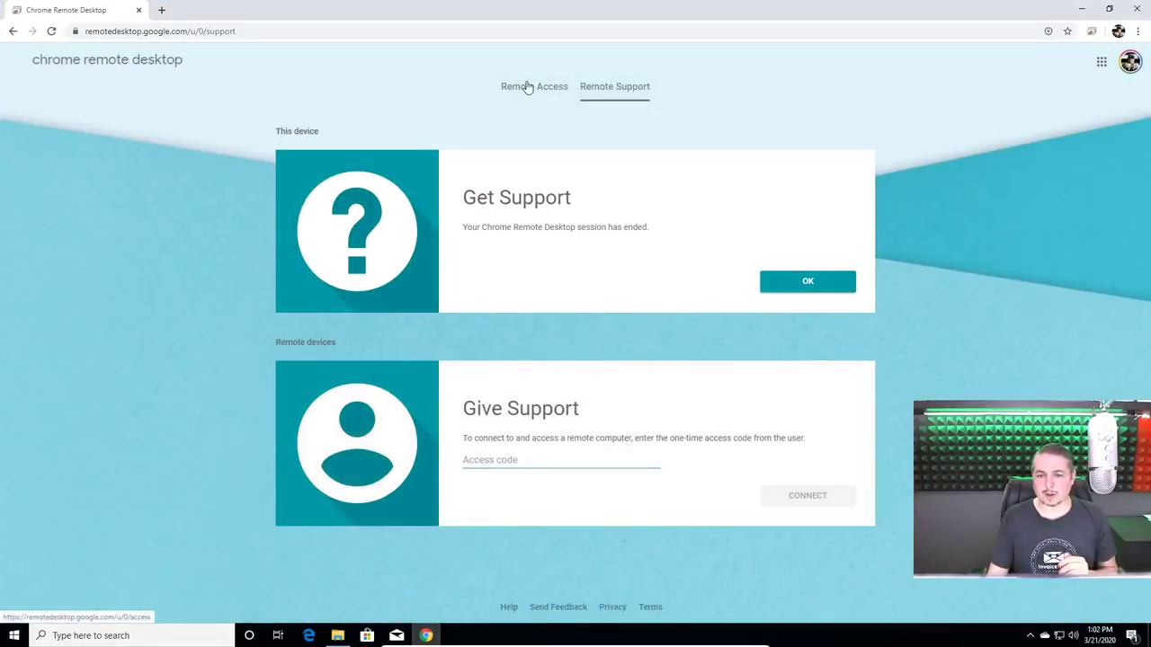
left_click(528, 86)
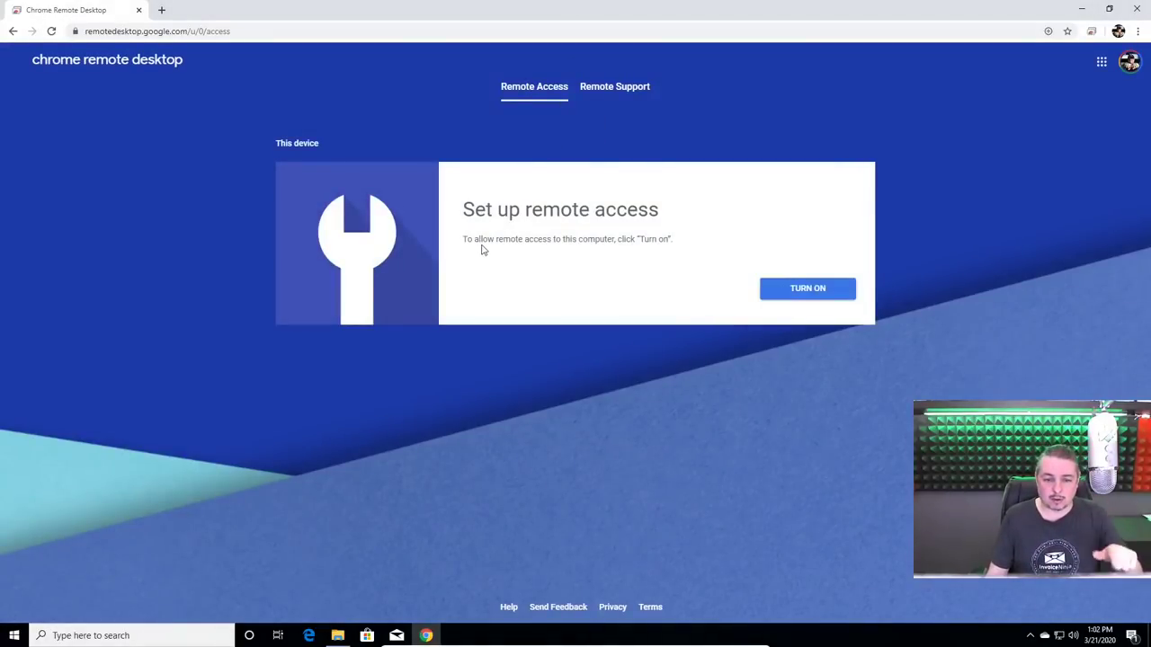
left_click(792, 295)
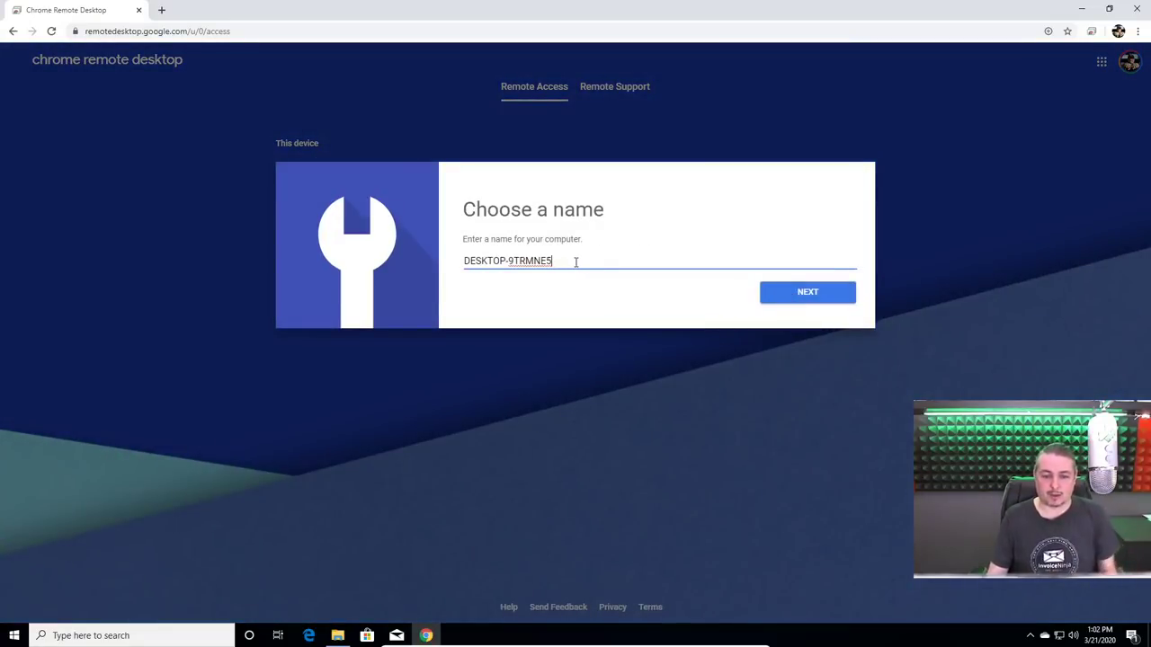
triple_click(575, 262)
type("Toms Virtual YouTube Demo")
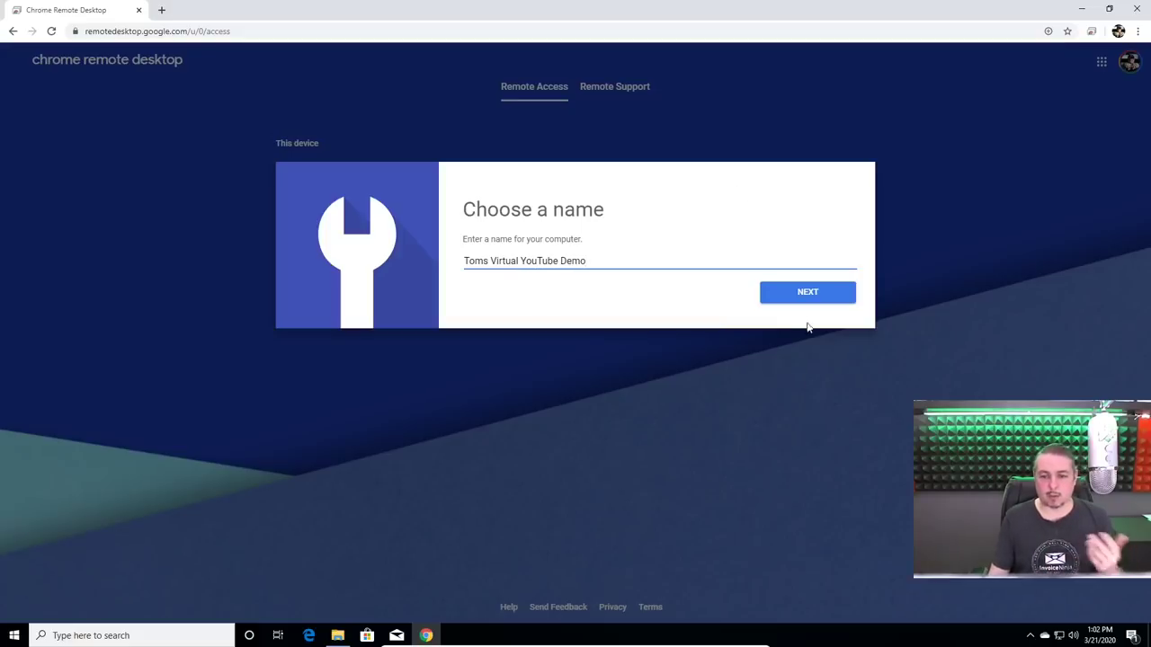
left_click(818, 291)
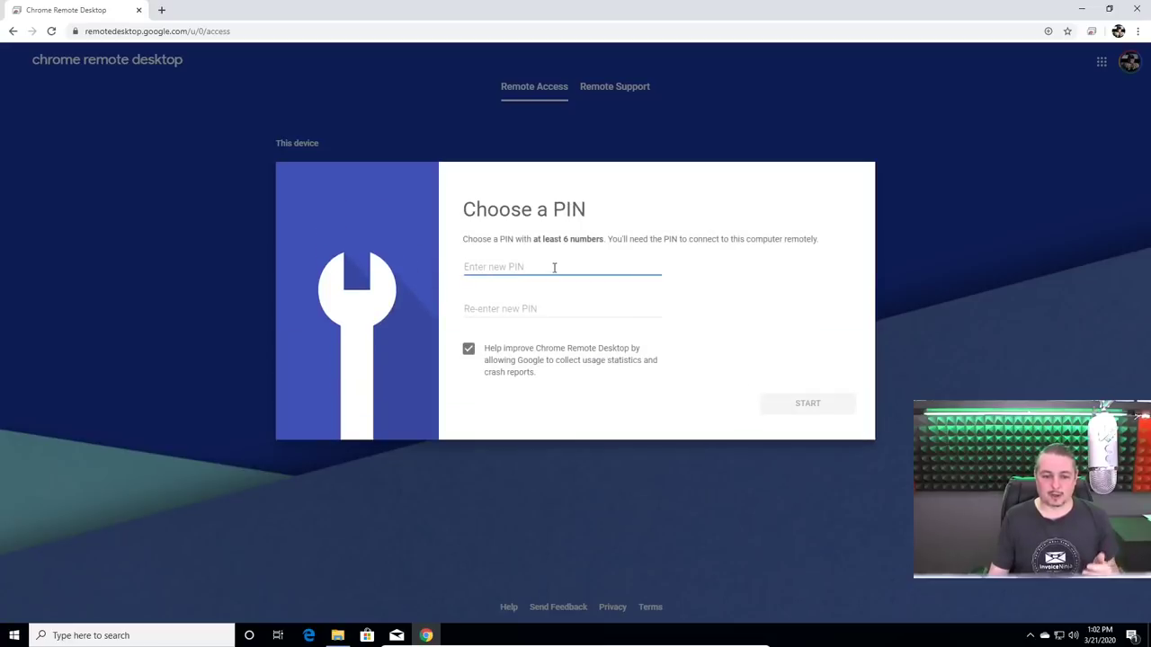
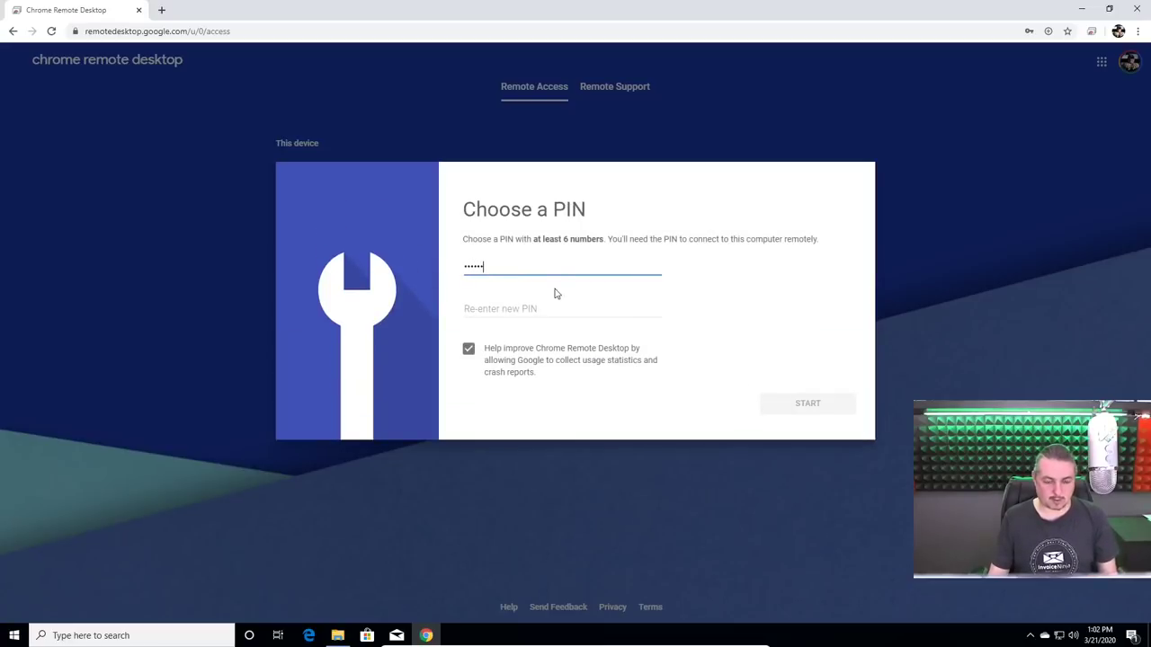
Enter and confirm a six-digit PIN, then start remote access.
left_click(544, 306)
type("1")
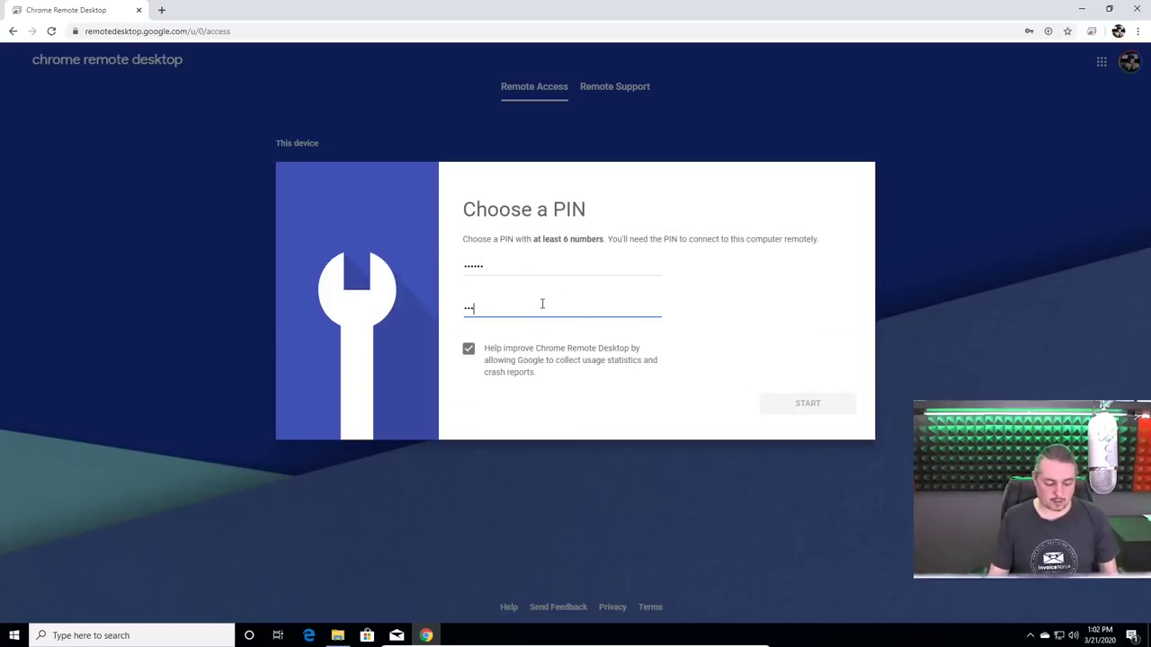
type("6")
left_click(795, 412)
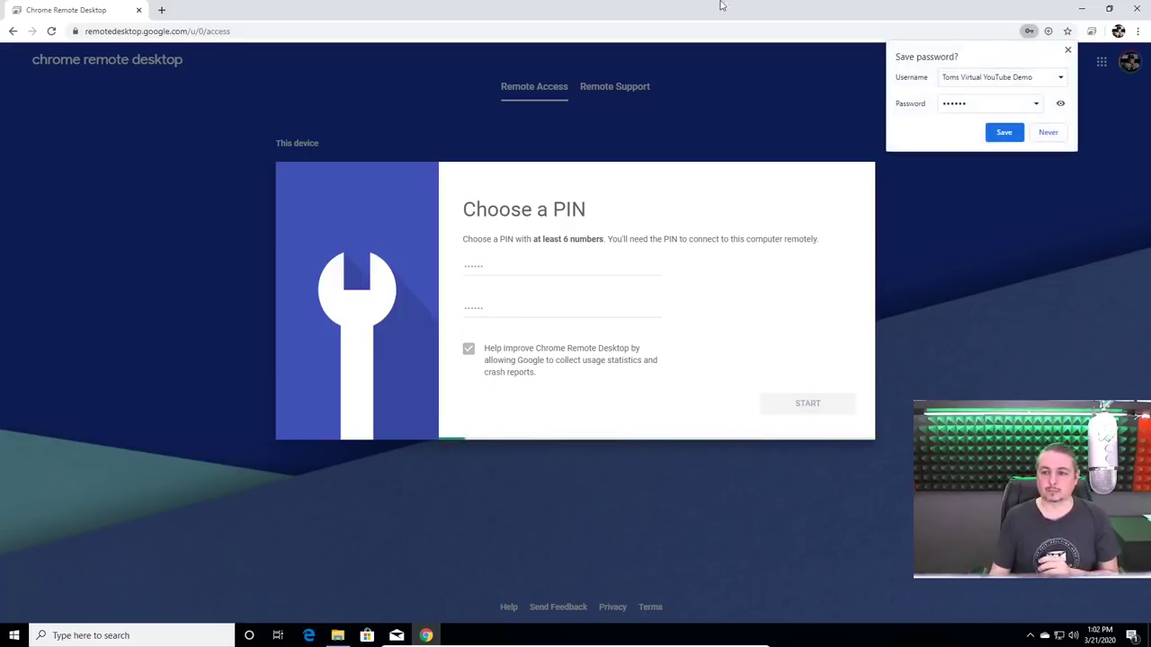
Dismiss the save-password bubble and approve the UAC prompt for the host service.
left_click(807, 143)
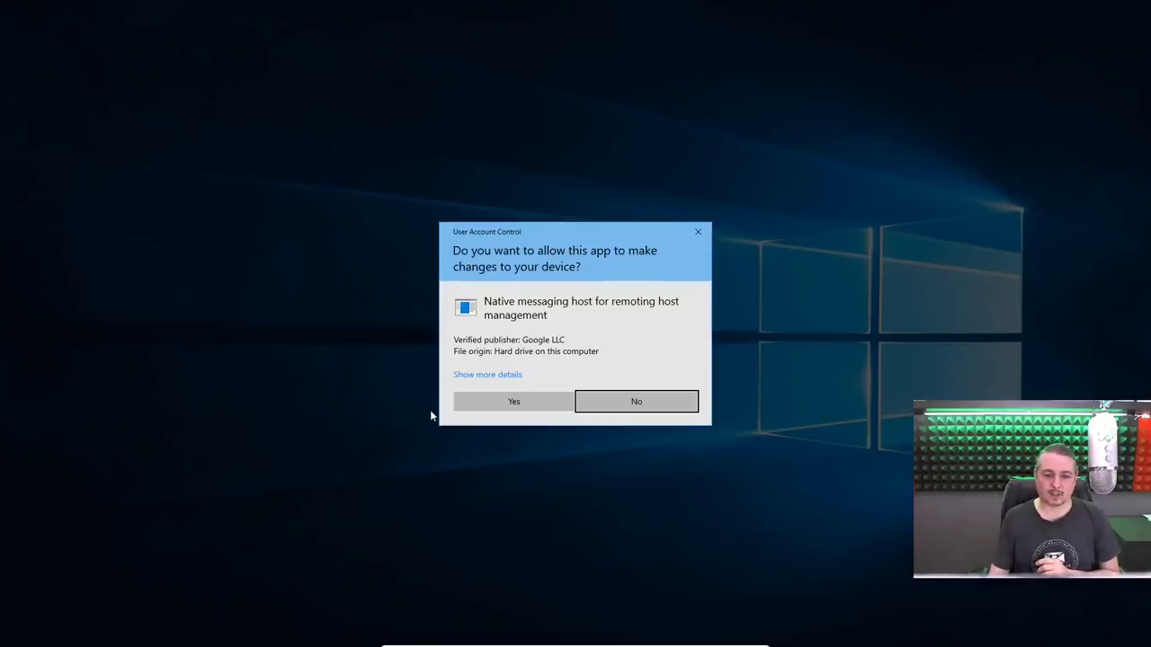
left_click(514, 404)
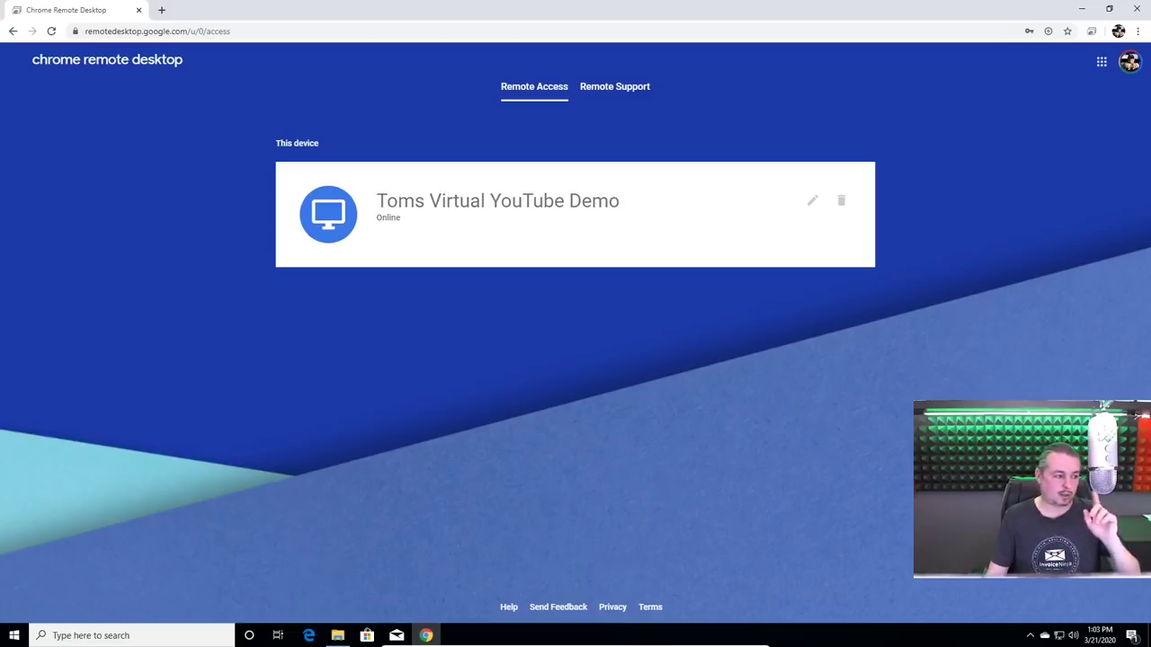
Switch to the second computer's browser, close its duplicate tab, and maximize it.
key("alt+Tab")
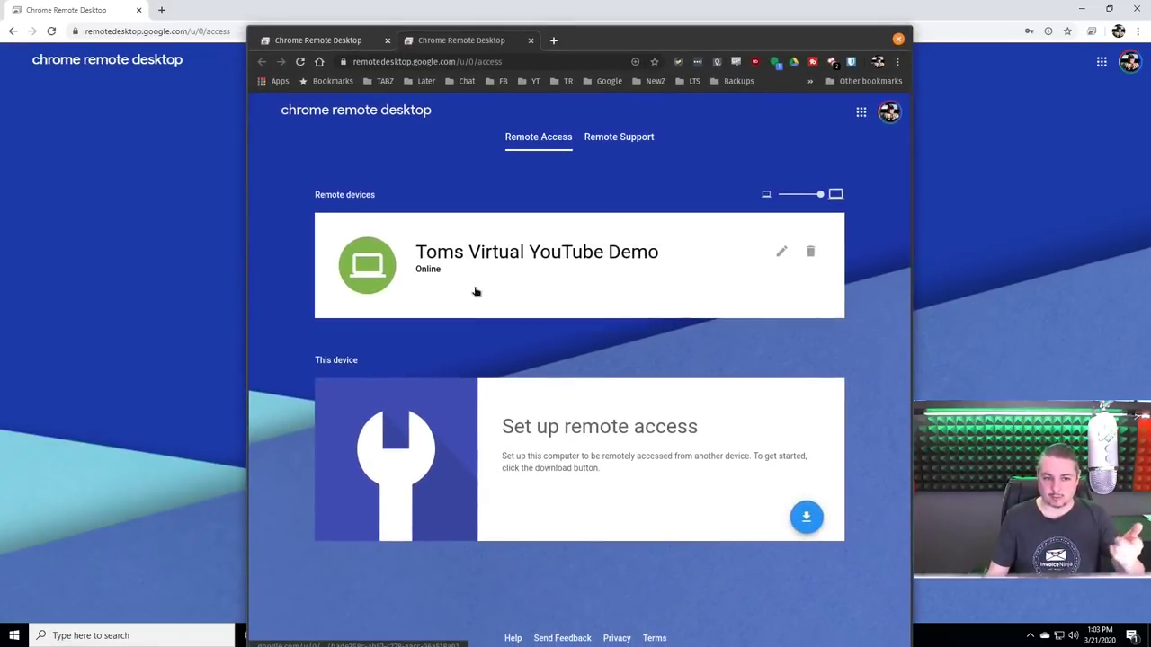
left_click(531, 40)
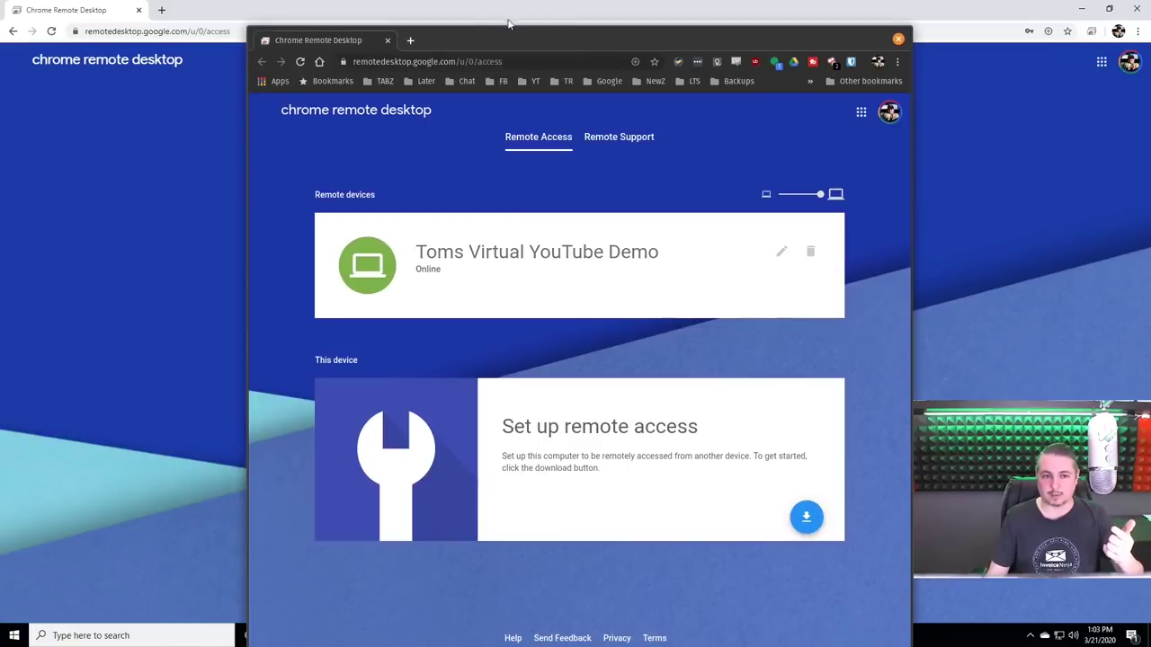
double_click(530, 40)
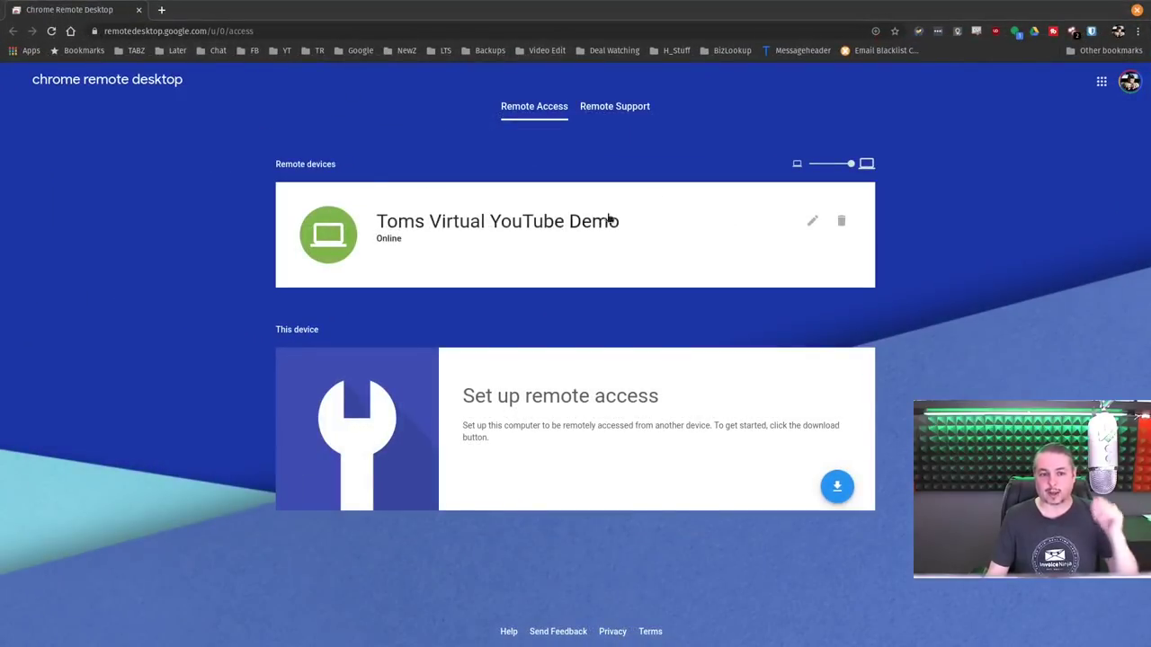
Connect to Toms Virtual YouTube Demo from the Remote Access device list using its PIN.
left_click(620, 108)
left_click(539, 110)
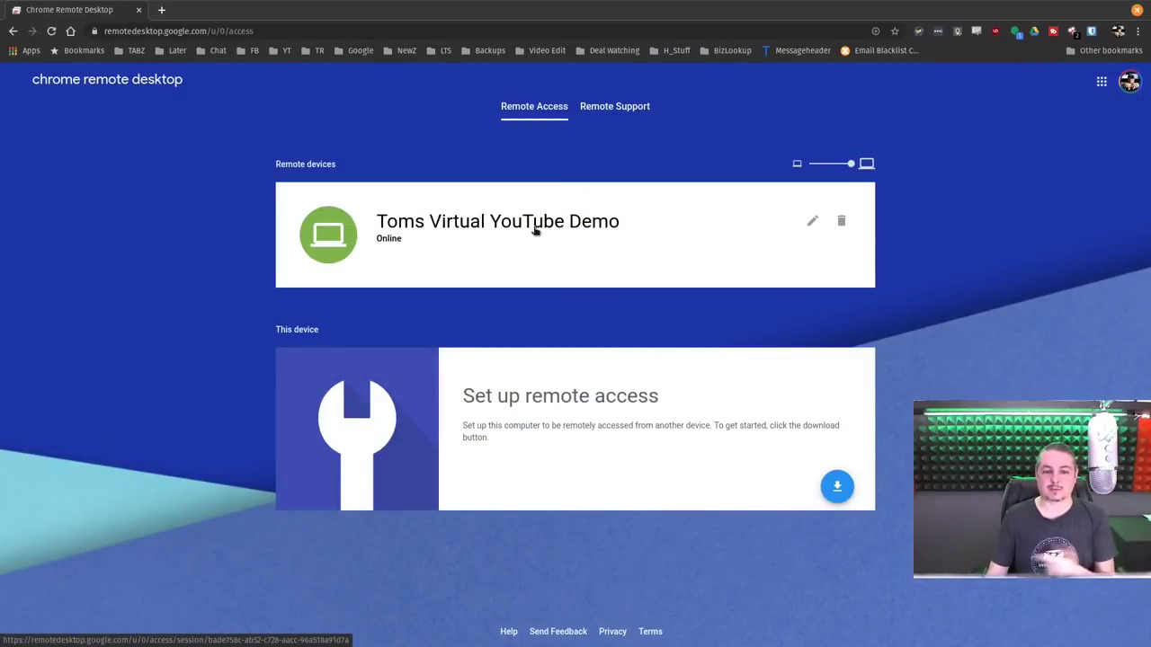
left_click(495, 227)
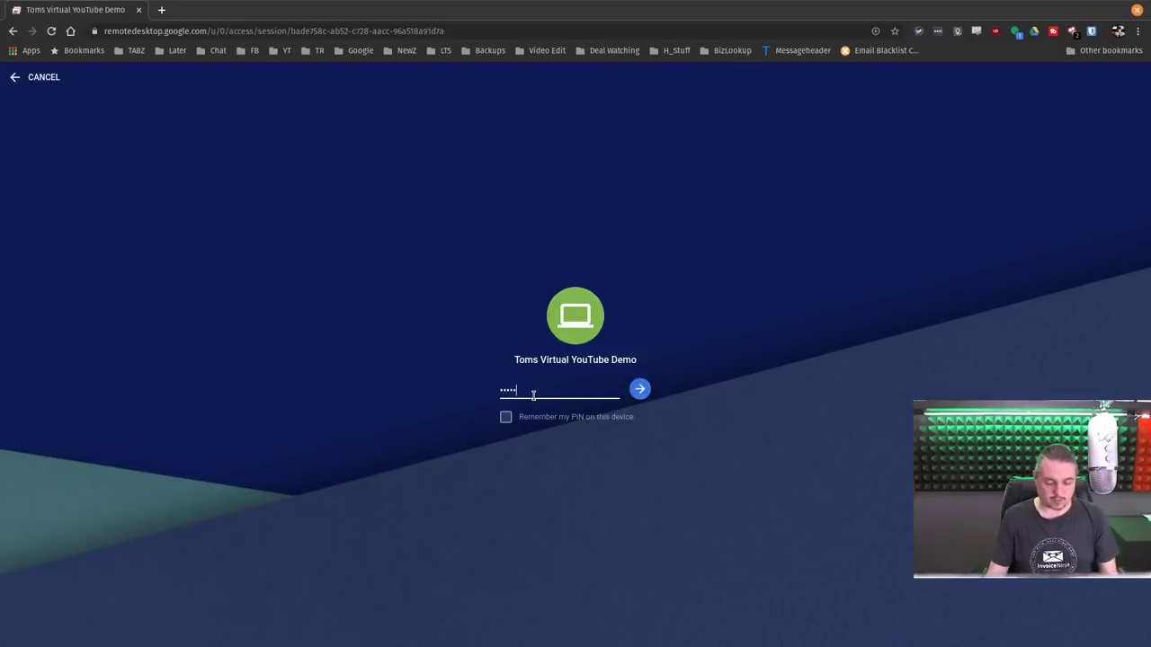
left_click(640, 390)
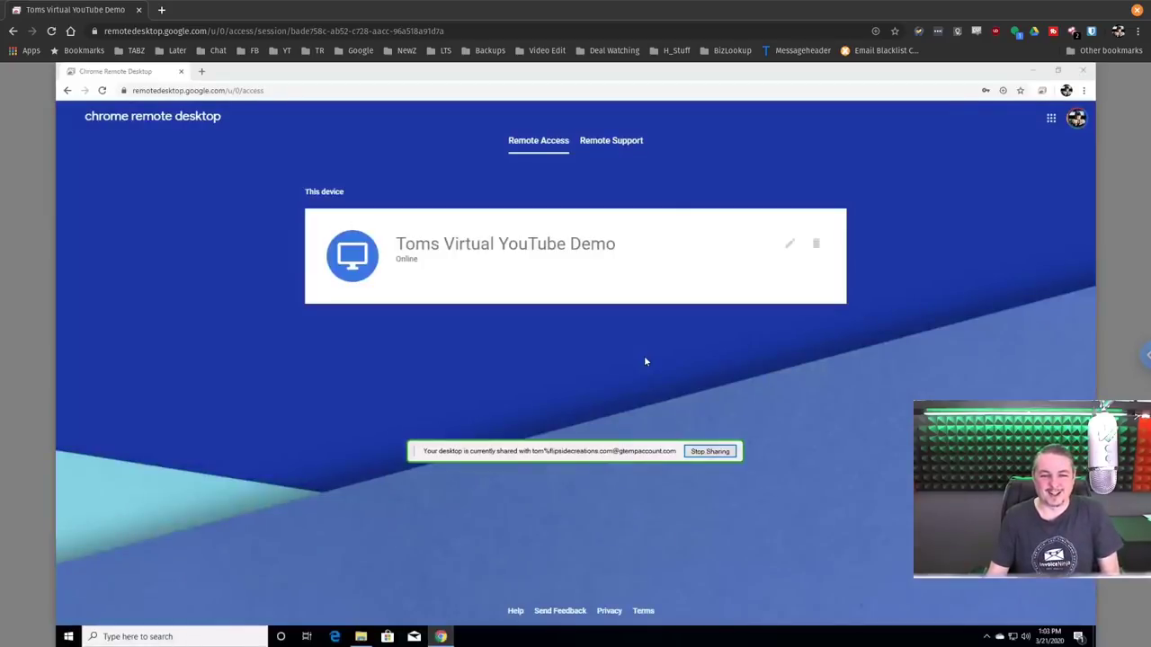
Minimize the remote browser, move File Explorer aside, and fill the screen with the session.
left_click(1033, 70)
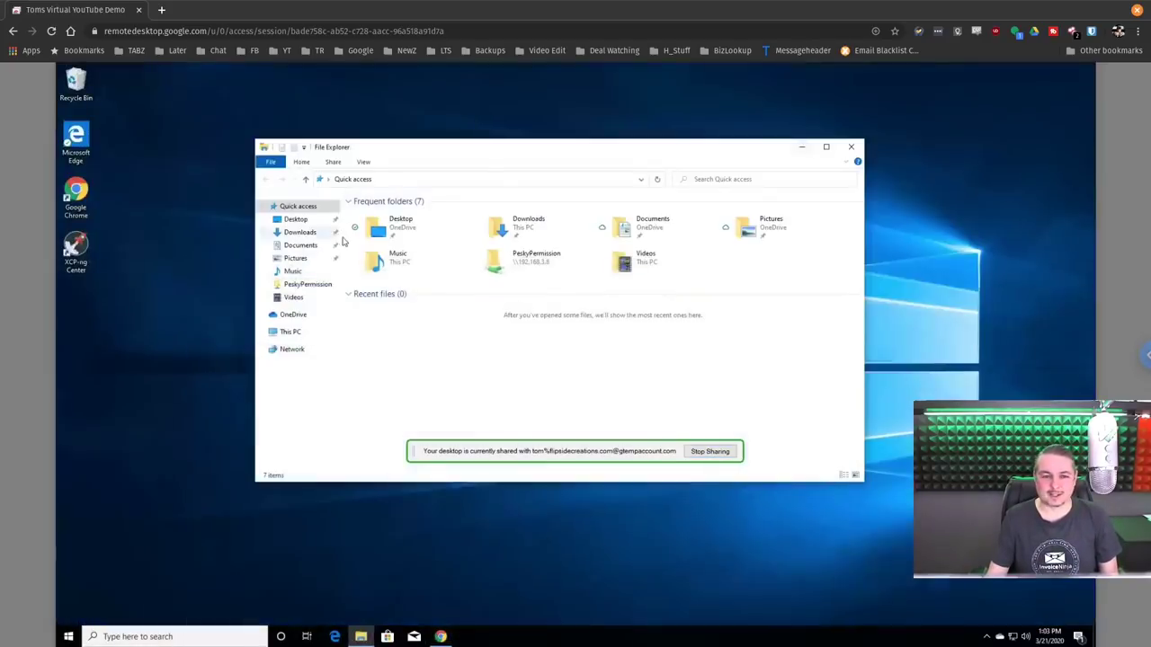
left_click_drag(589, 151, 724, 178)
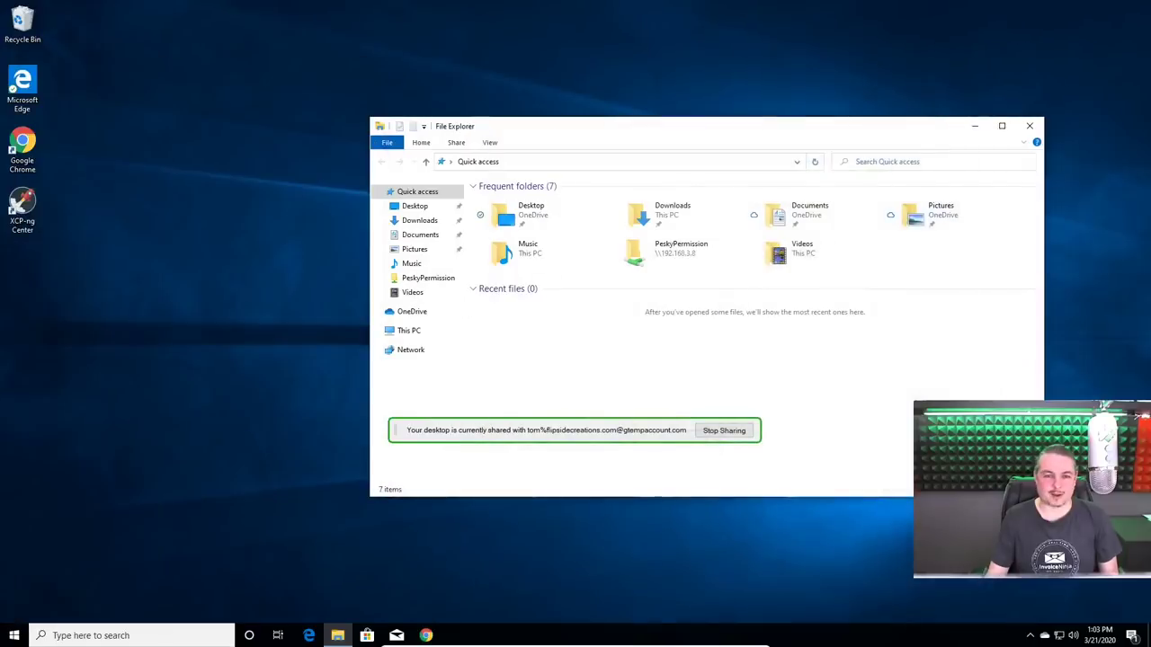
left_click_drag(657, 126, 767, 128)
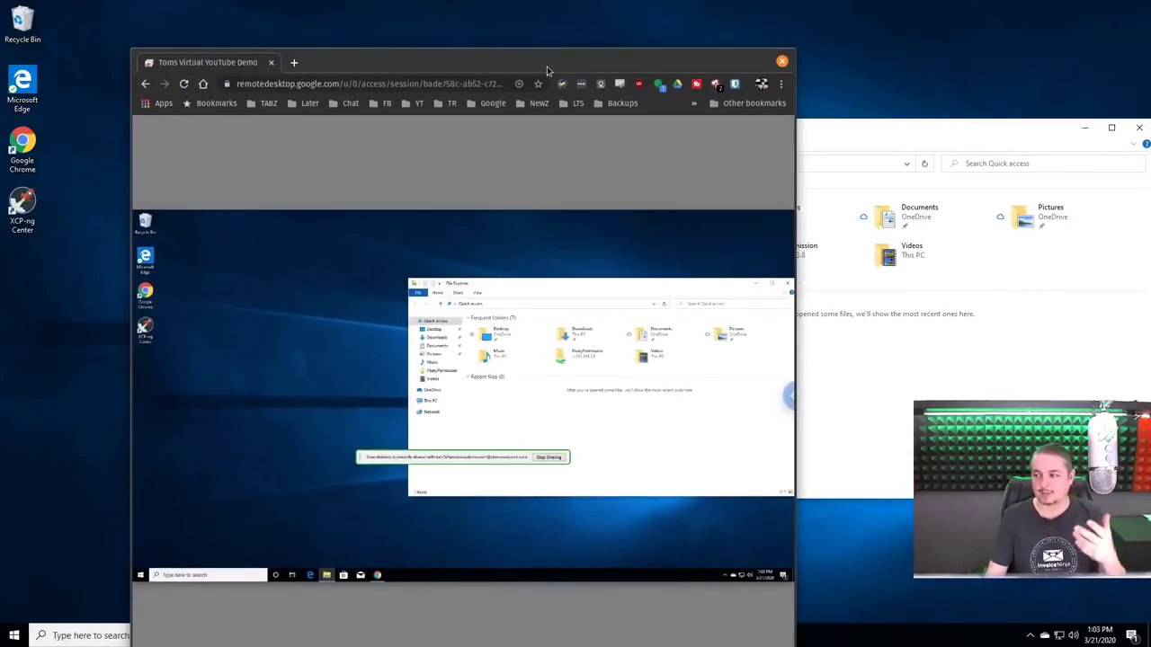
double_click(547, 70)
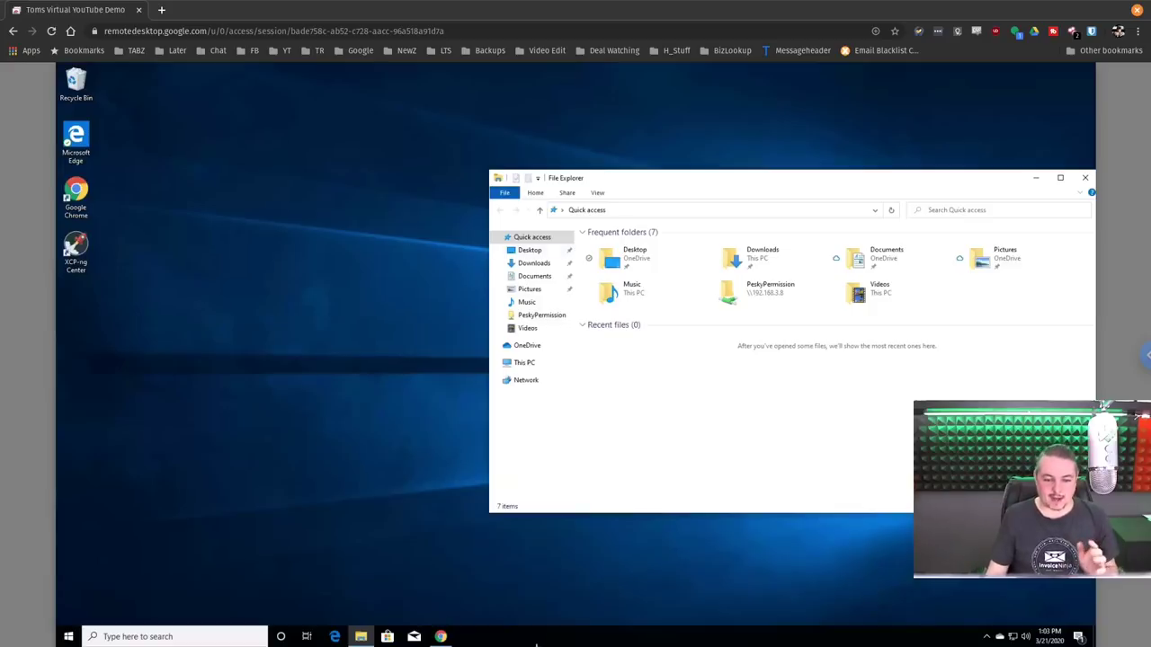
Close the remote computer's browser and File Explorer windows, leaving only the desktop.
left_click(441, 638)
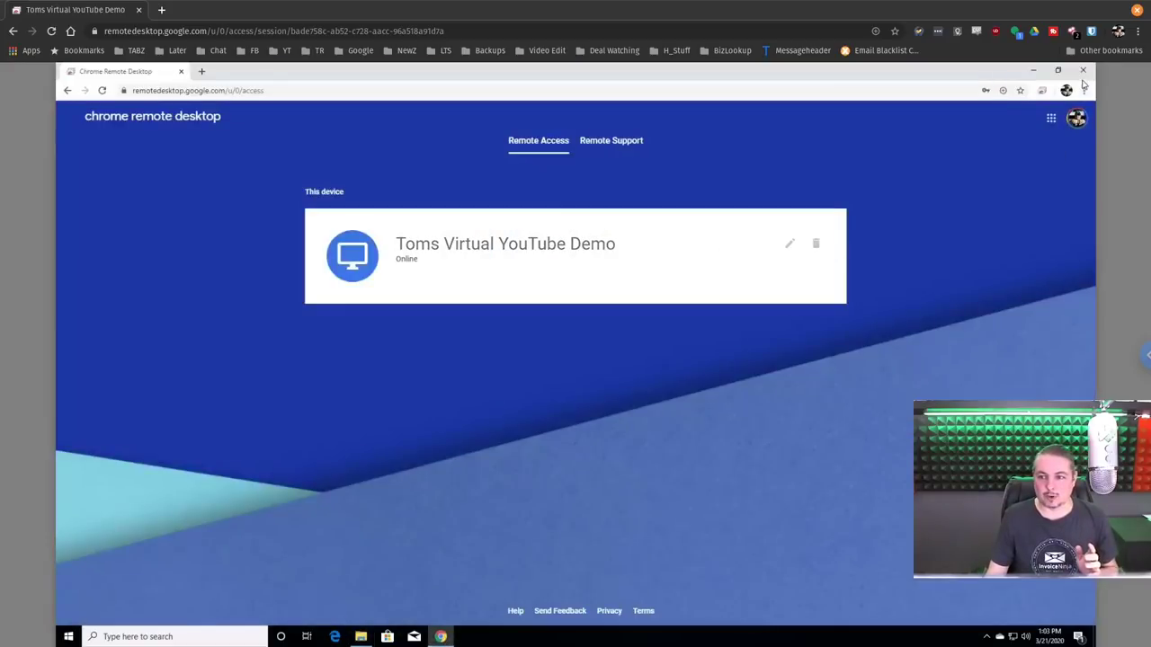
left_click(1083, 72)
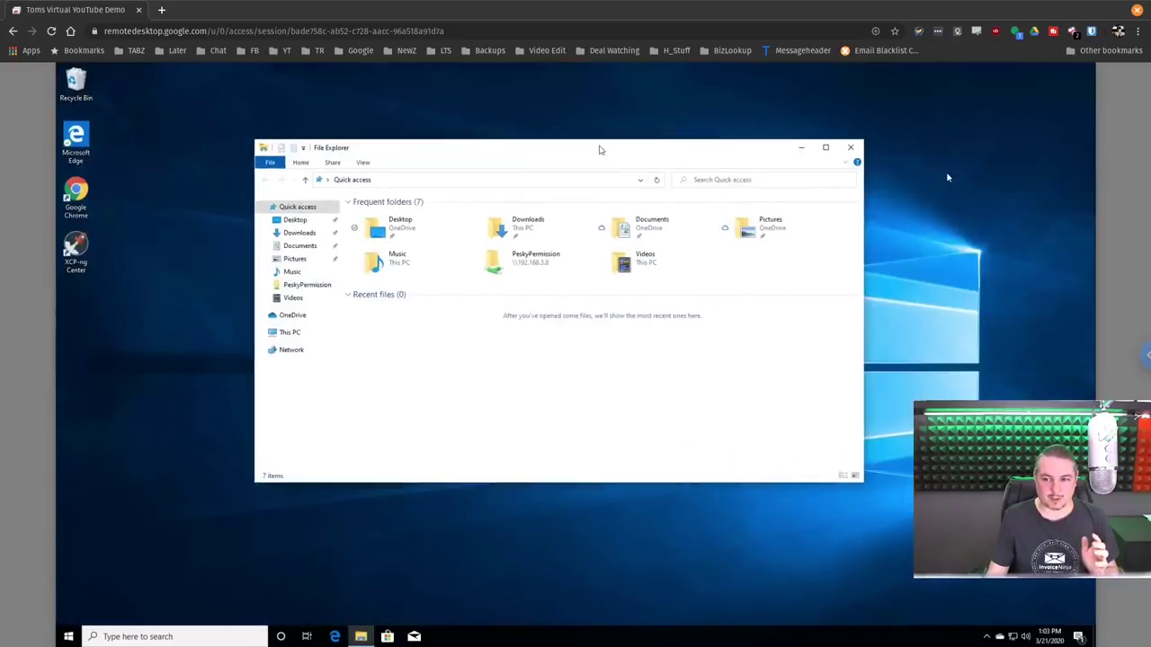
left_click(809, 135)
left_click(69, 637)
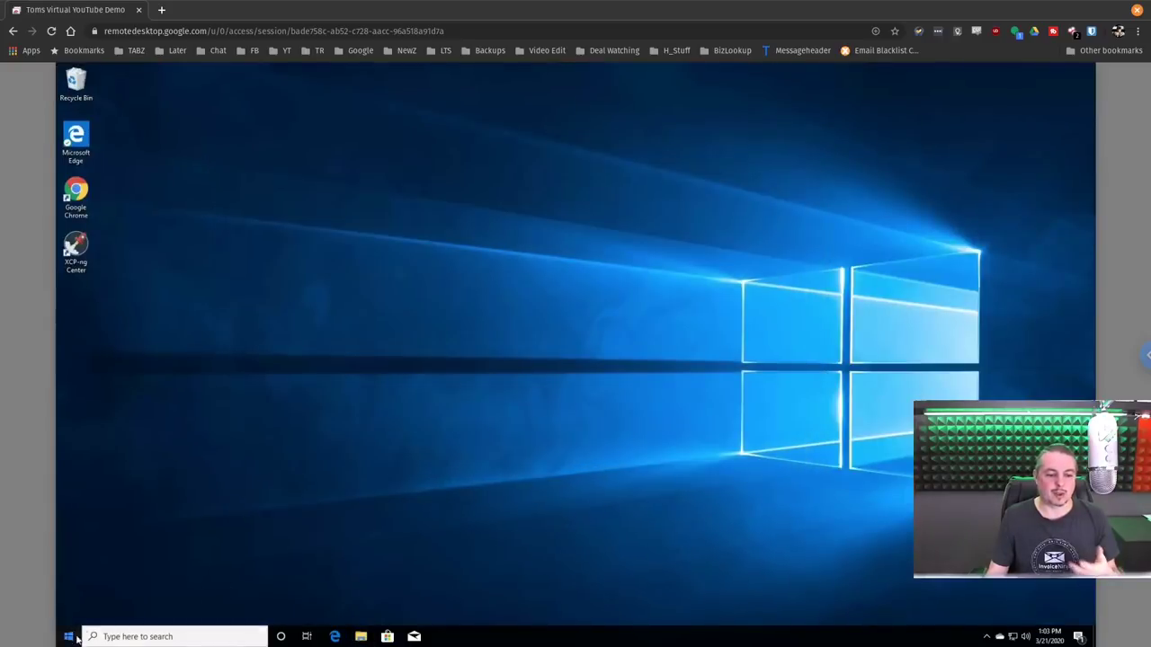
left_click(635, 476)
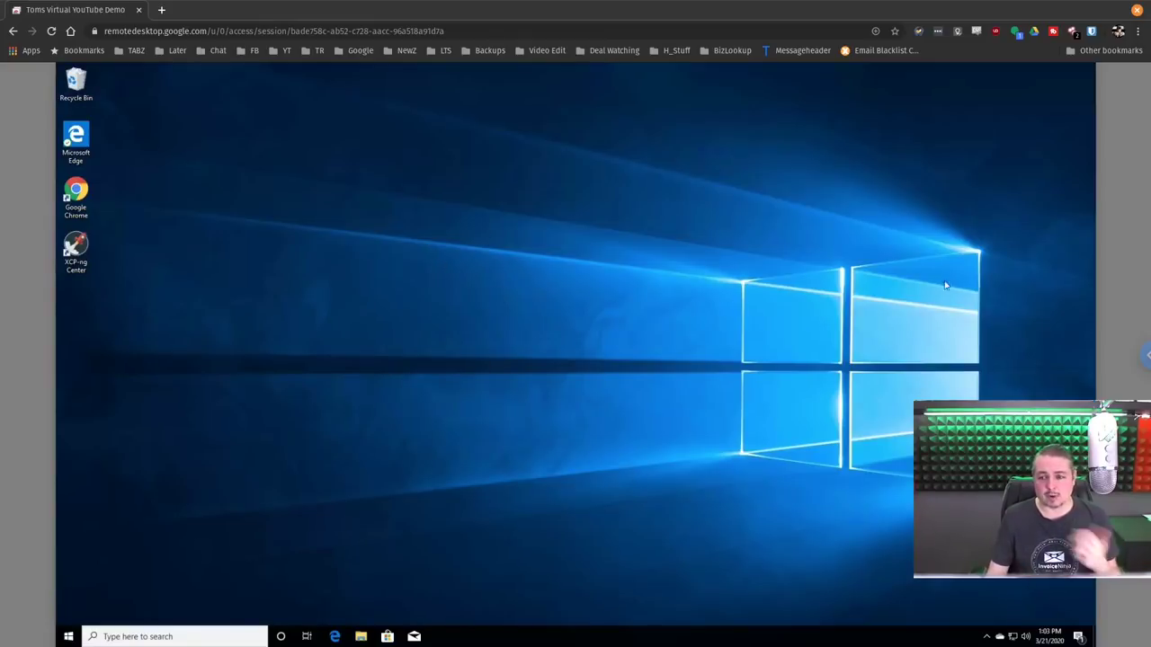
left_click(1142, 355)
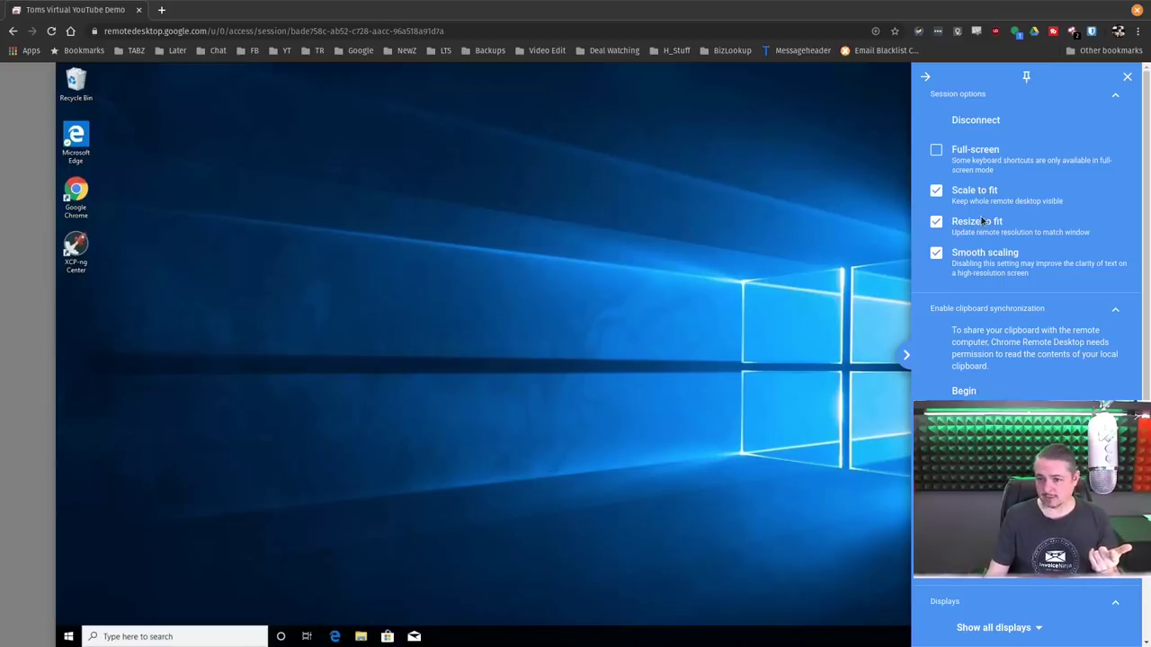
left_click(567, 281)
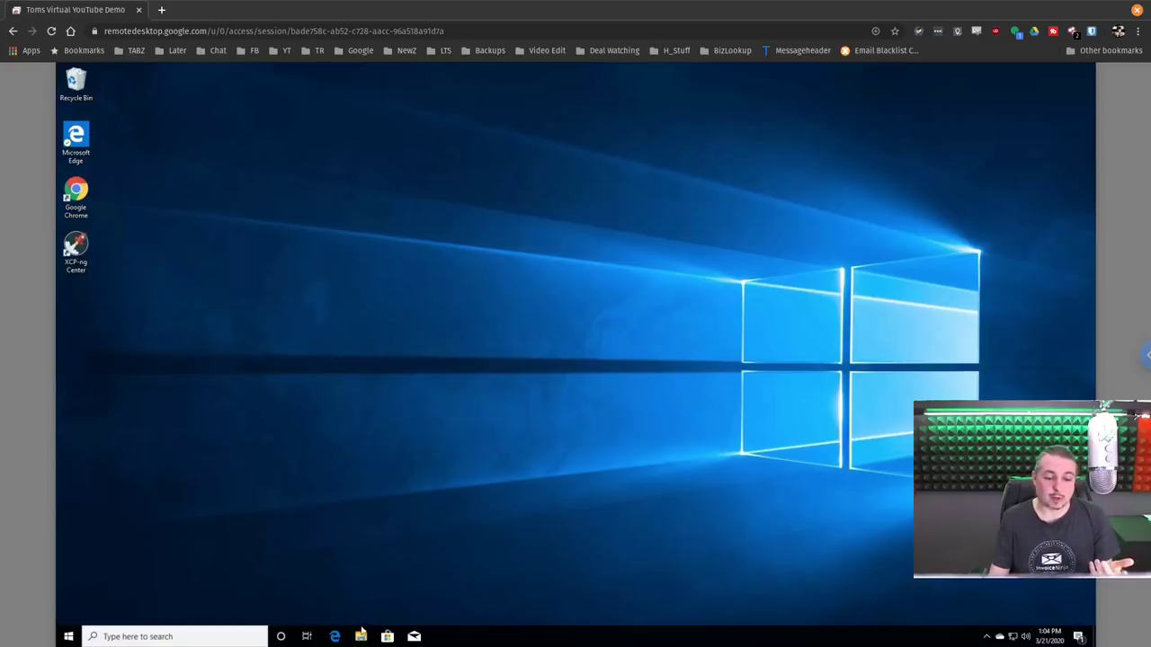
key("super+e")
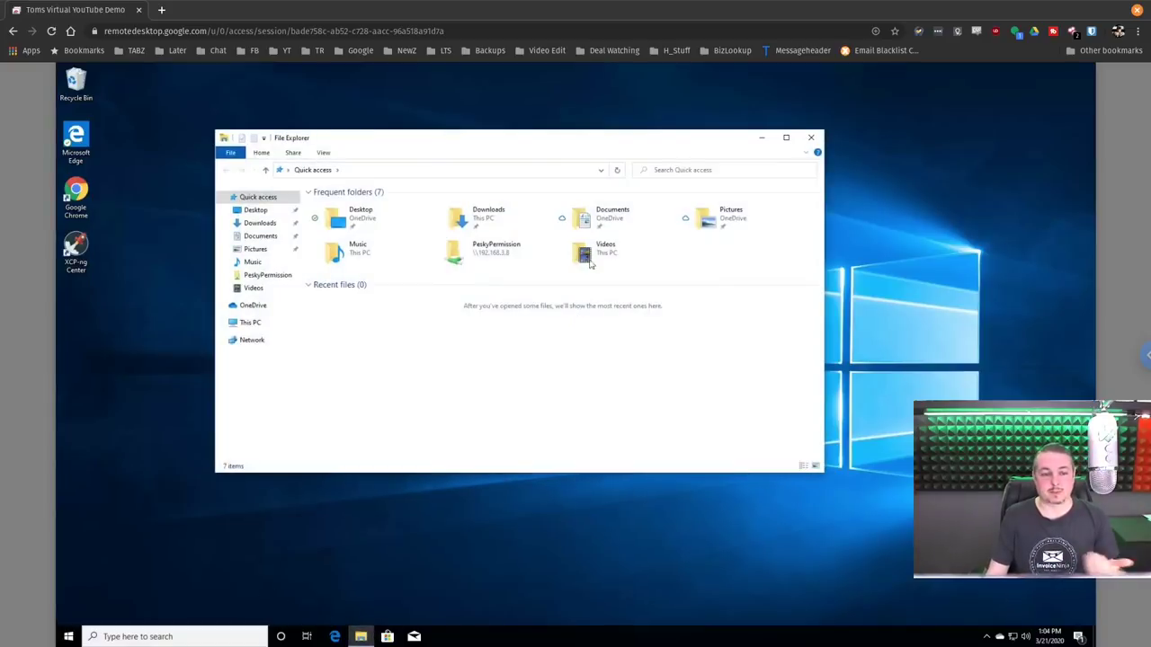
double_click(367, 219)
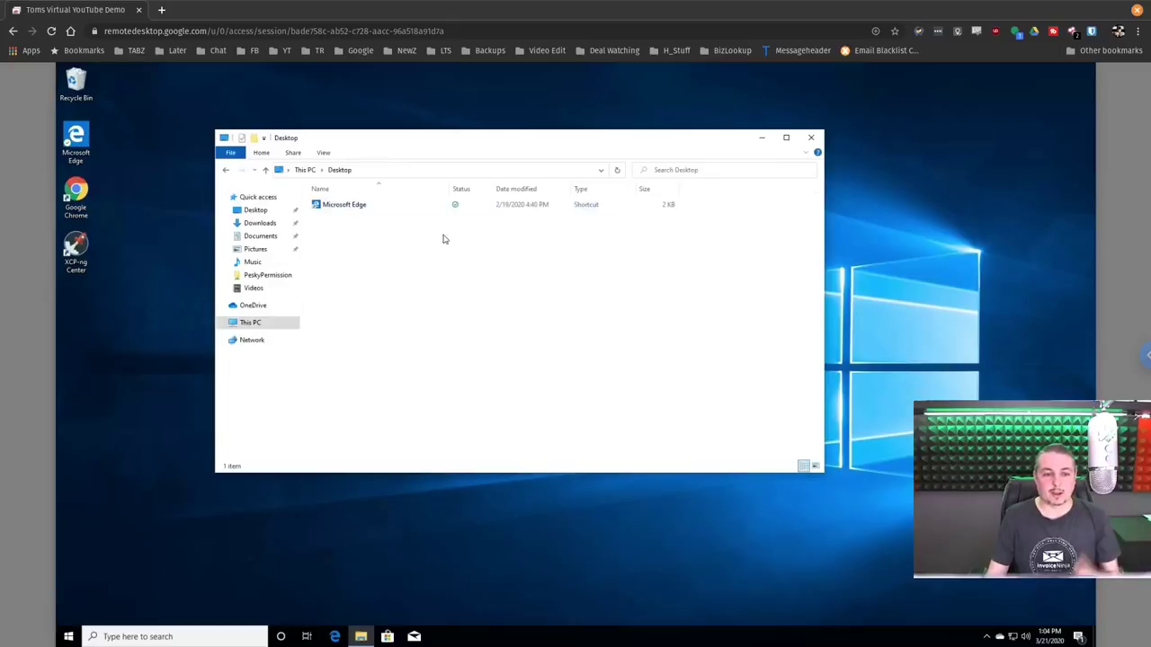
left_click(810, 138)
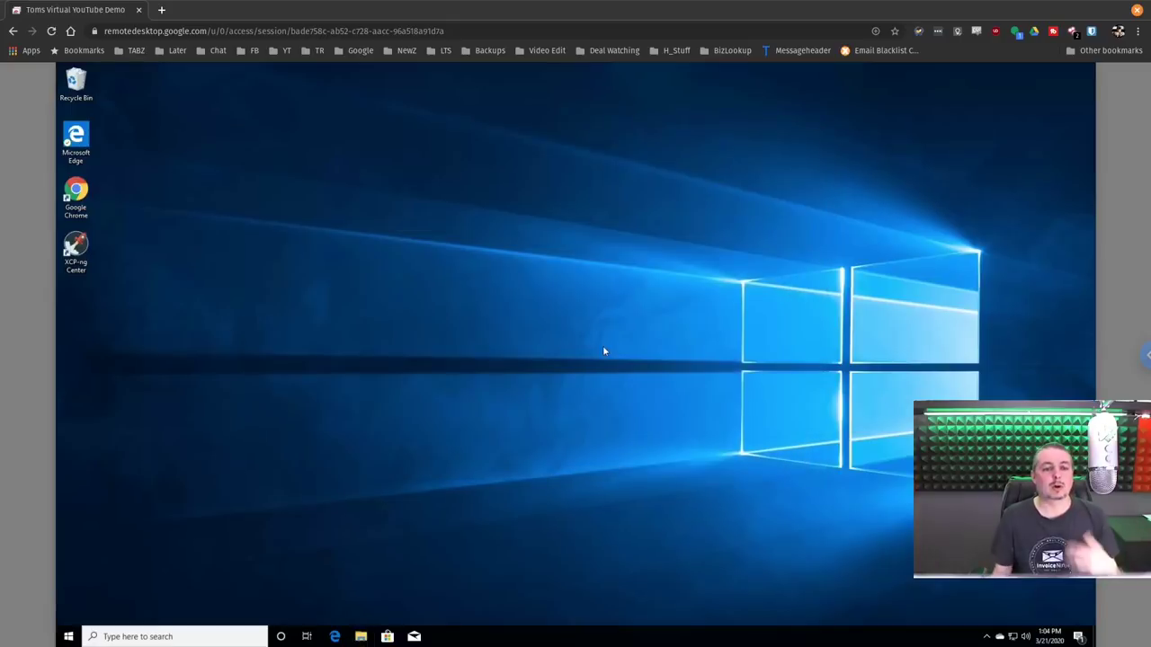